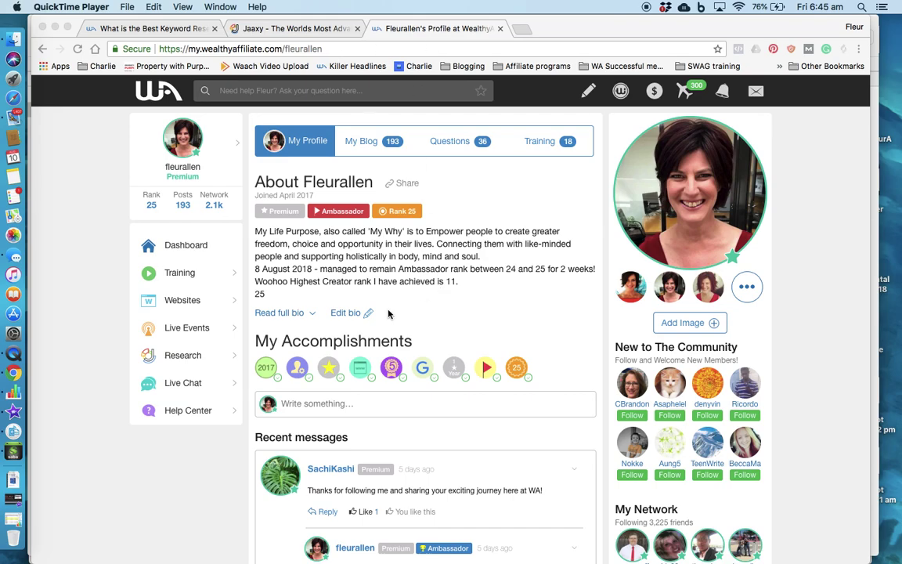
Switch to Jaaxy and look over its Search, Site Rank, Affiliate Program and Jaaxy Help sections
click(295, 29)
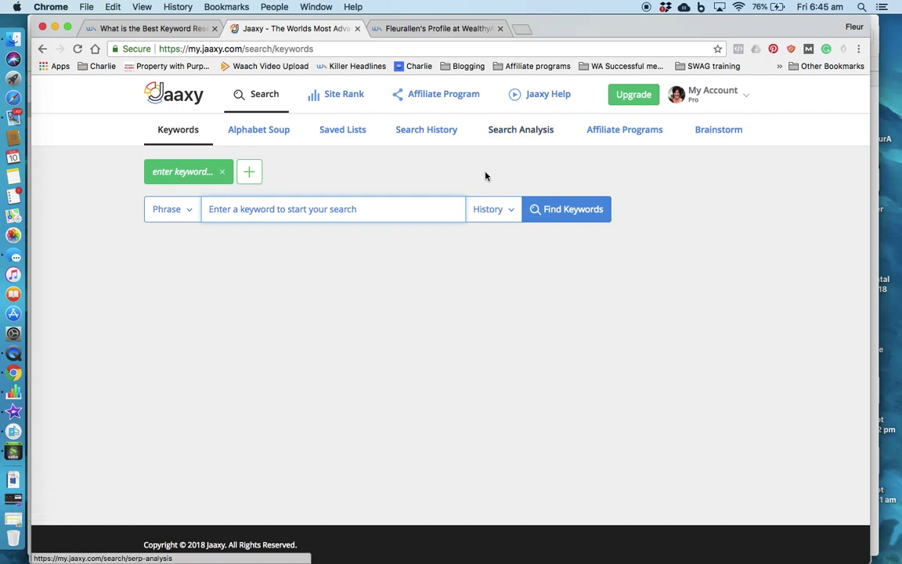
click(264, 95)
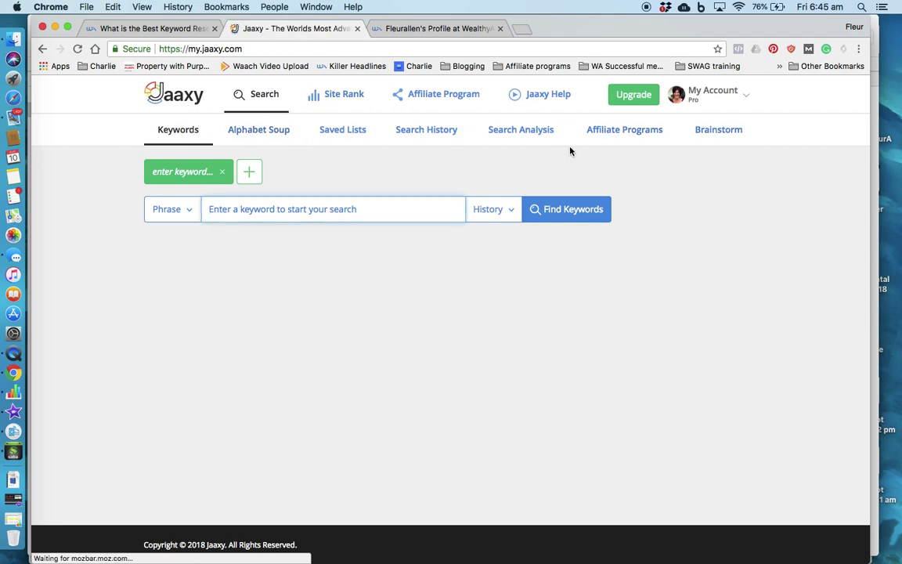
click(342, 97)
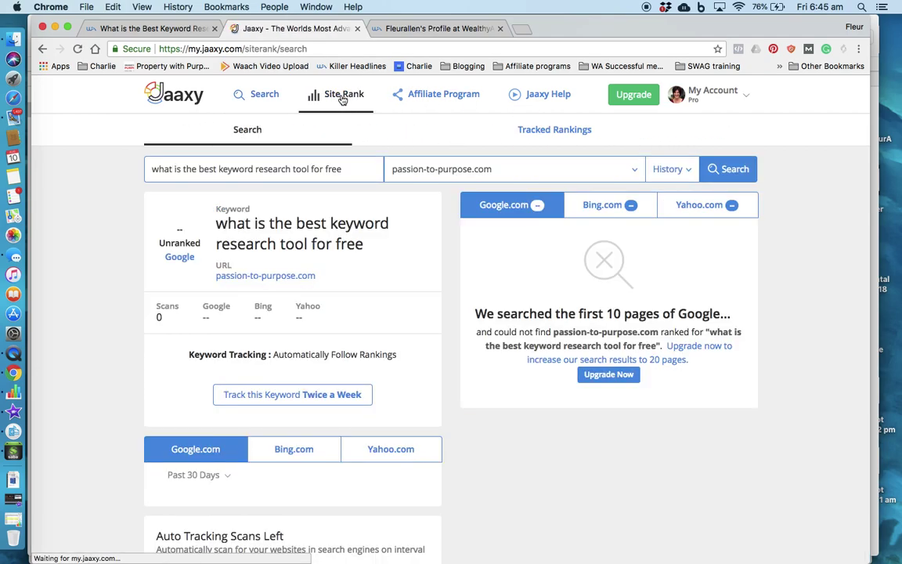
click(271, 95)
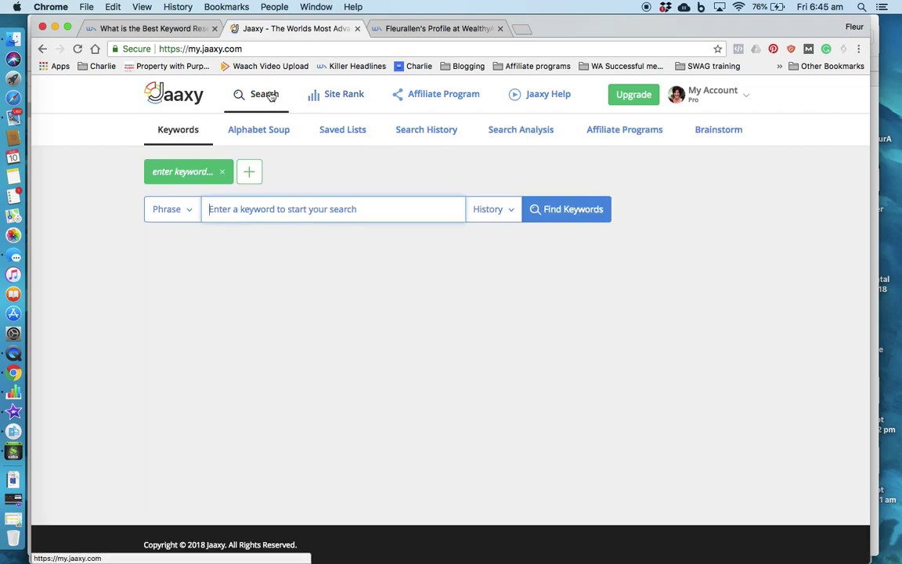
click(430, 94)
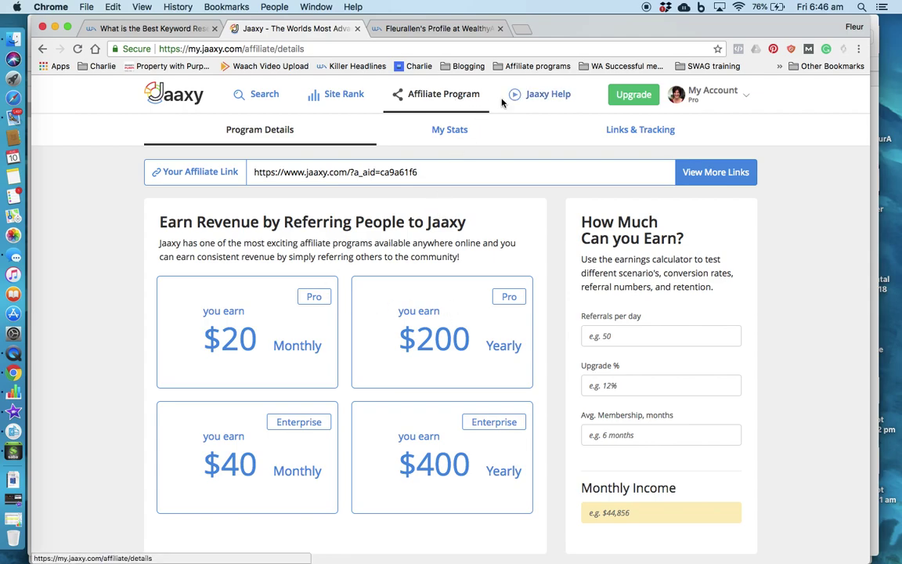
click(549, 98)
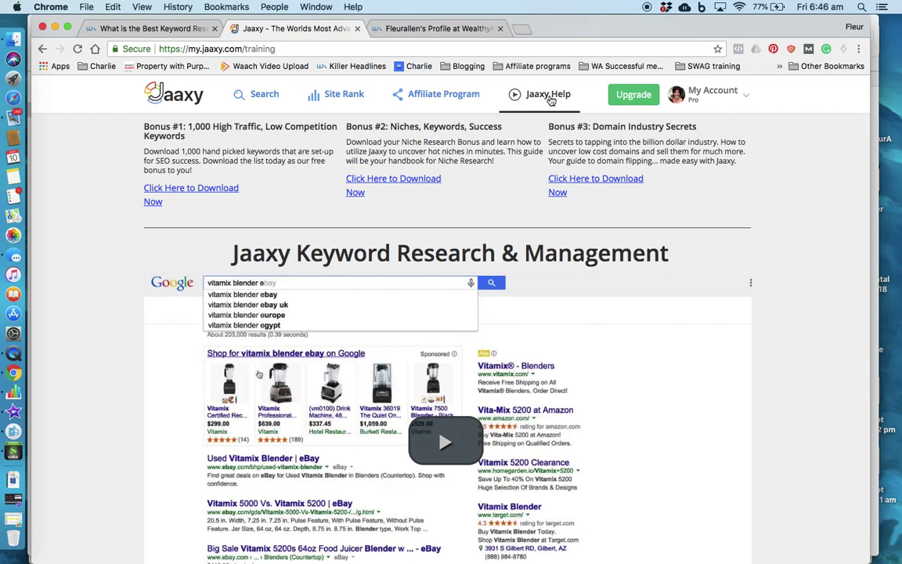
Run a keyword search for "make money online" in the Search section
click(264, 95)
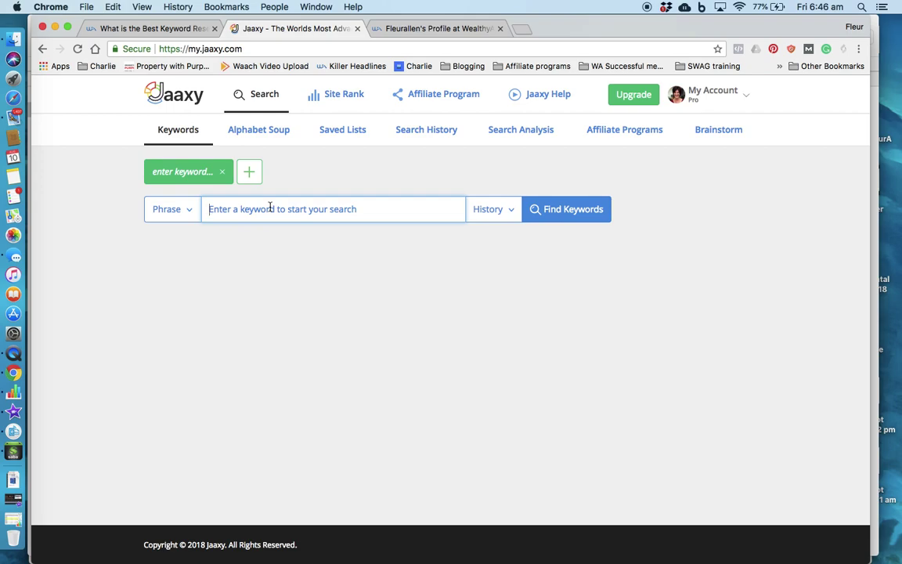
text(make mone)
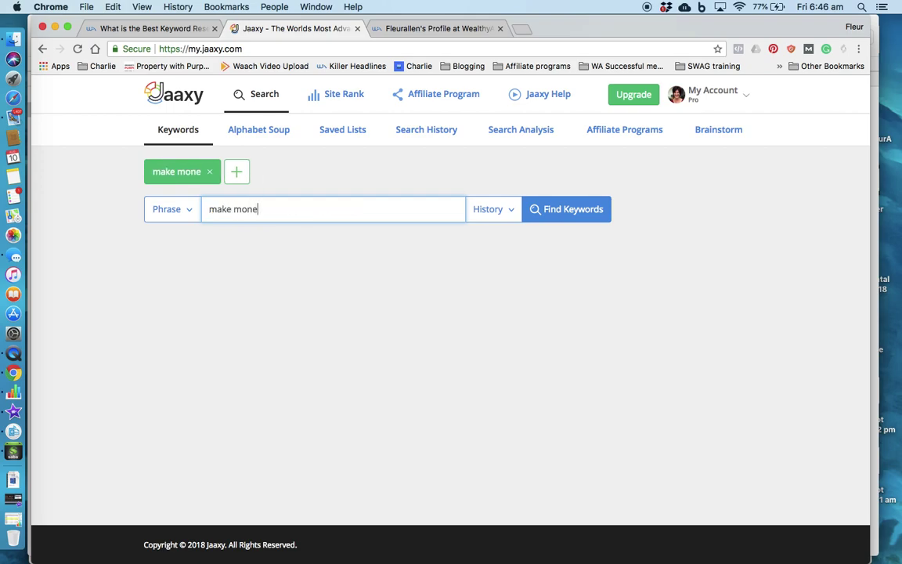
text(y online)
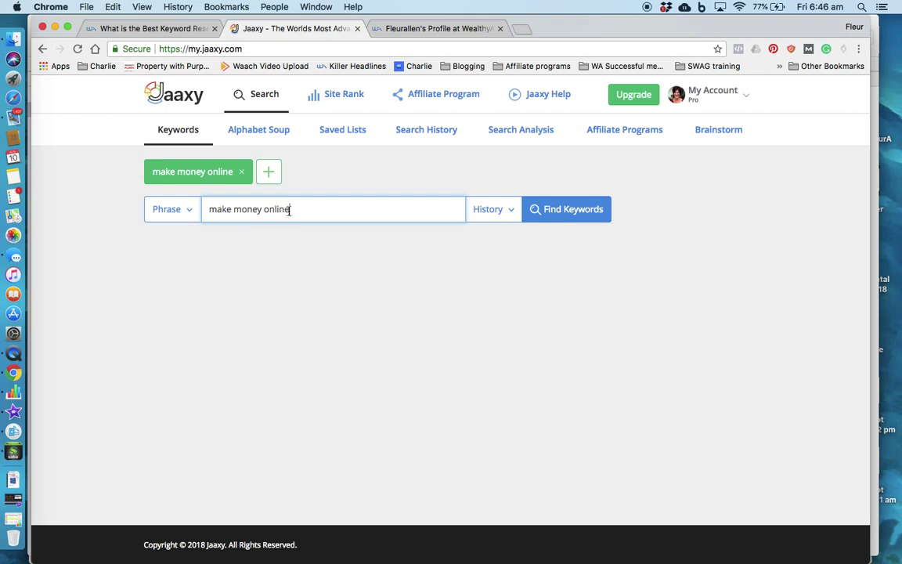
click(577, 209)
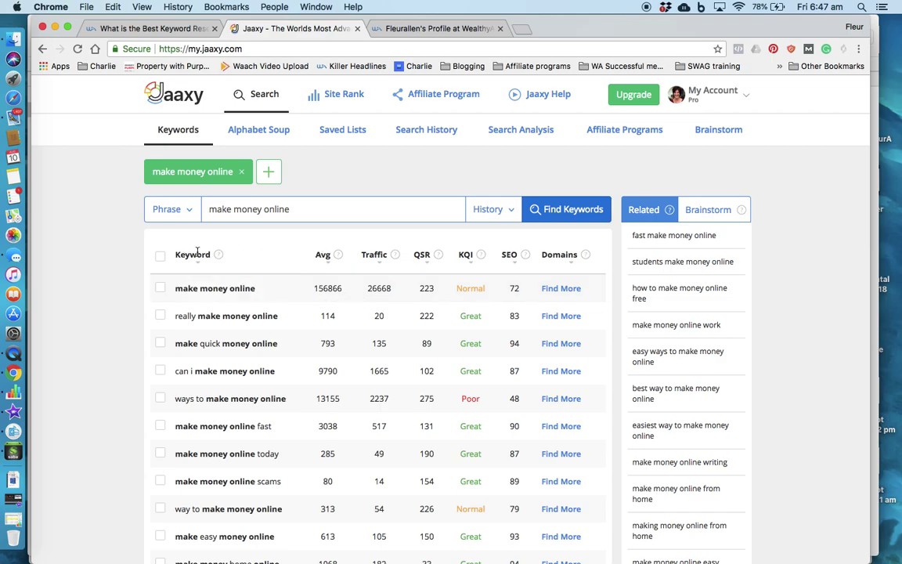
Read the explanations of the Avg, Traffic, QSR, KQI, SEO and Domains columns in the keyword results
mouse_move(341, 258)
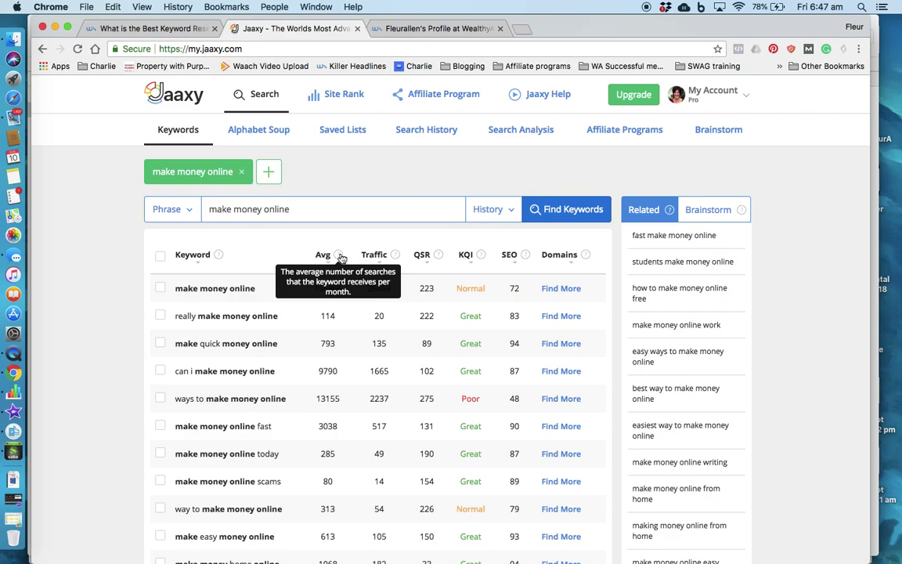
mouse_move(396, 258)
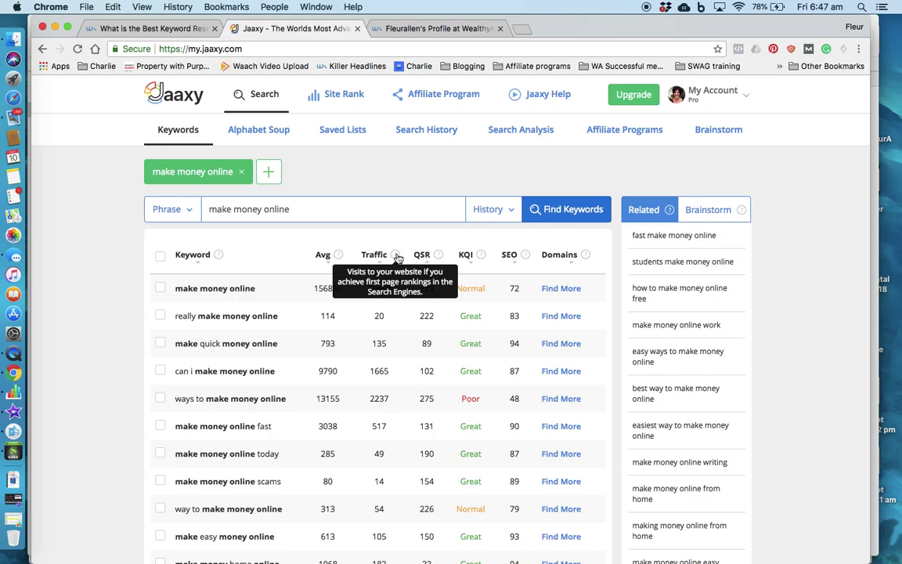
mouse_move(440, 258)
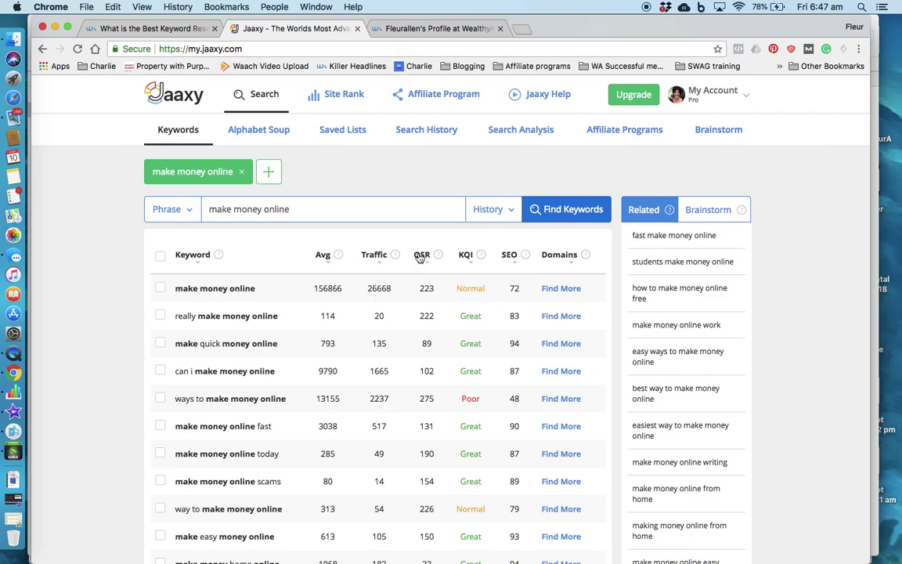
mouse_move(481, 258)
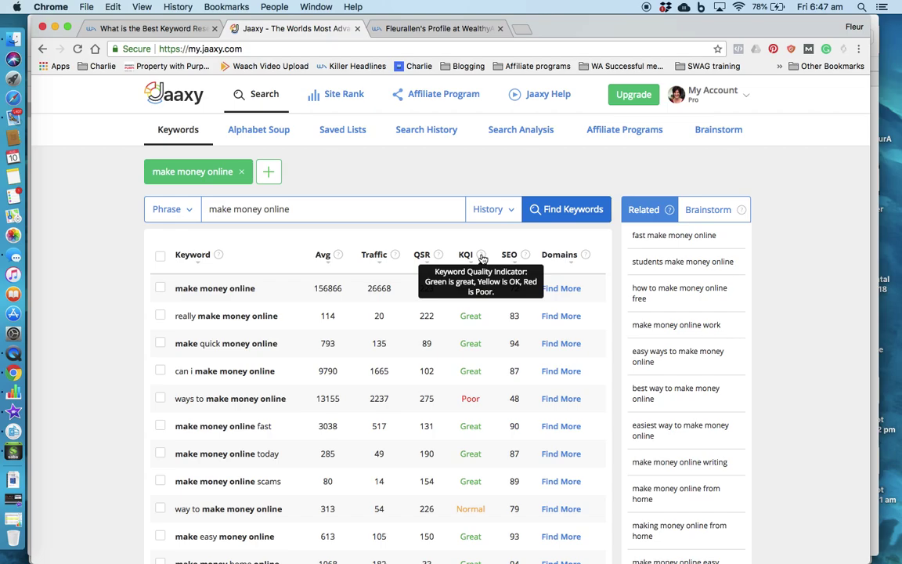
mouse_move(526, 258)
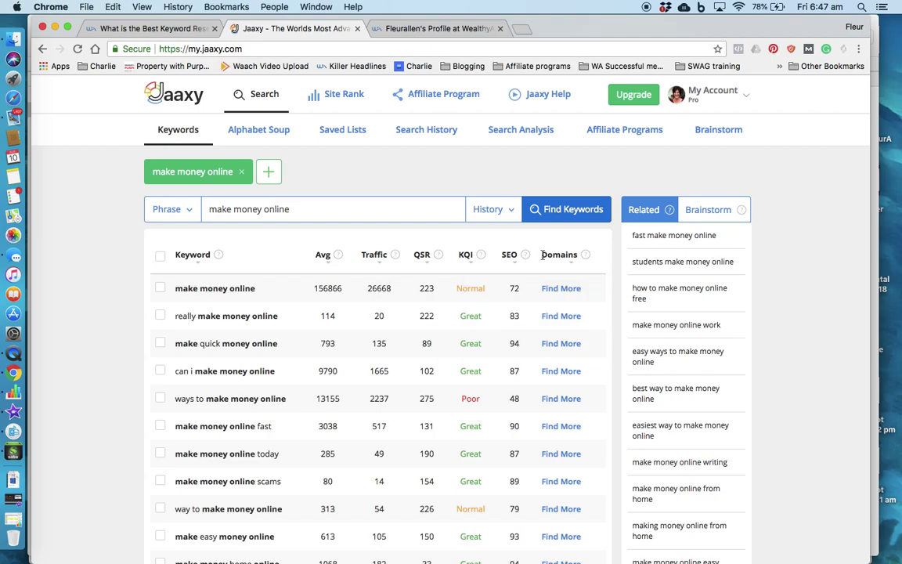
mouse_move(588, 258)
Run an Alphabet Soup search for "make money online"
click(264, 131)
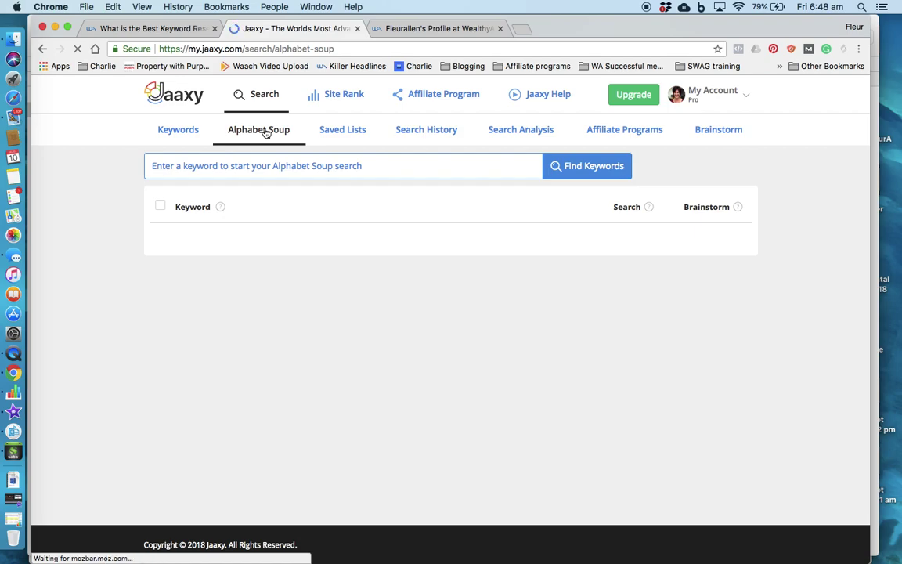
click(255, 166)
text(make)
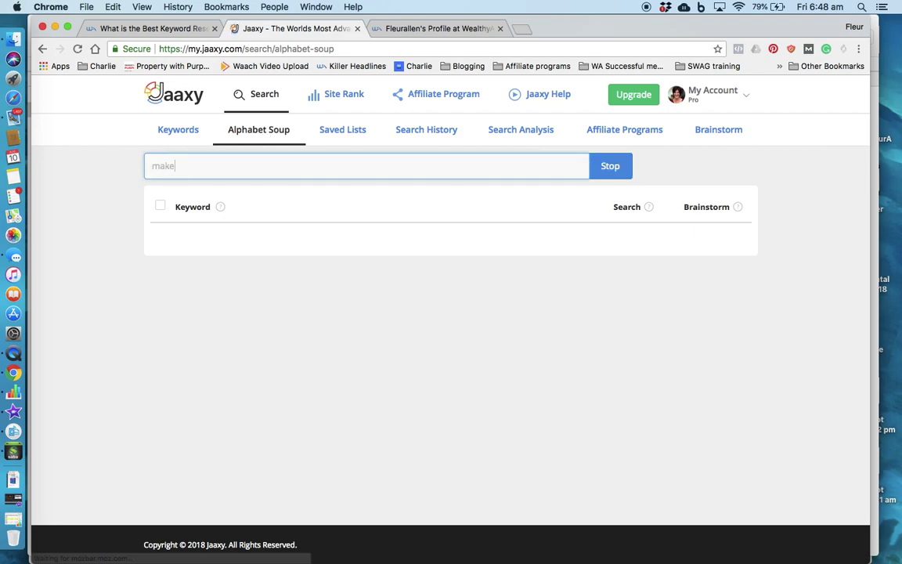
text( money online)
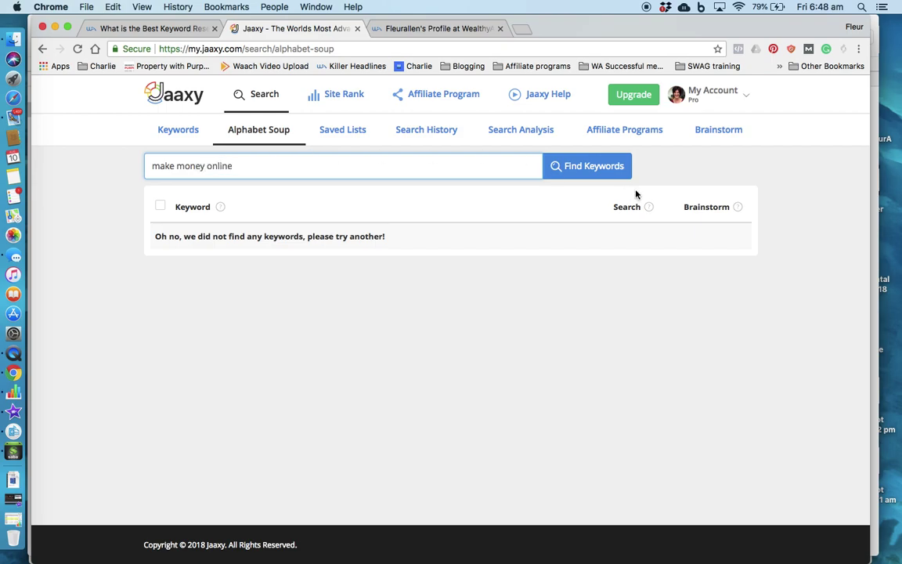
click(599, 171)
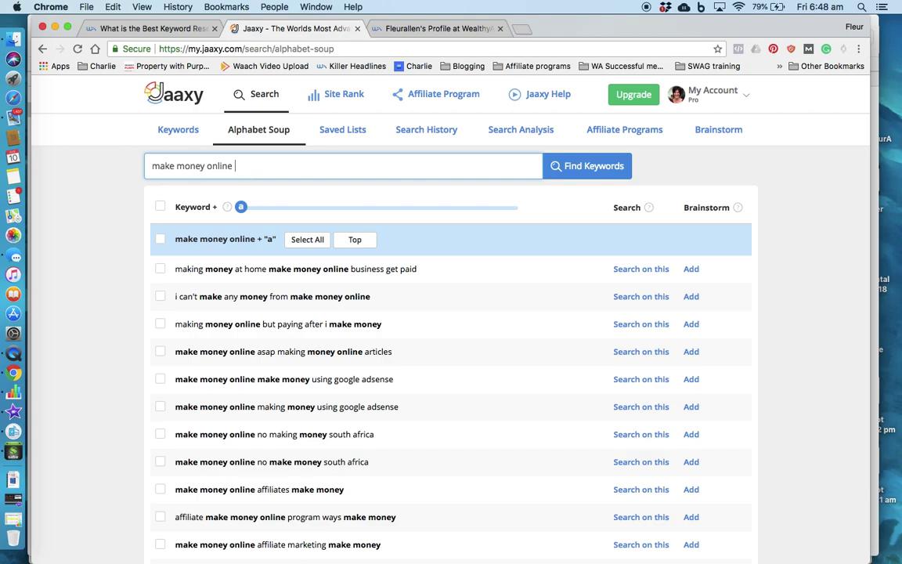
Browse the Alphabet Soup suggestions for letters b and a, and run a keyword search on "make money online affiliates make money"
drag(243, 208, 251, 207)
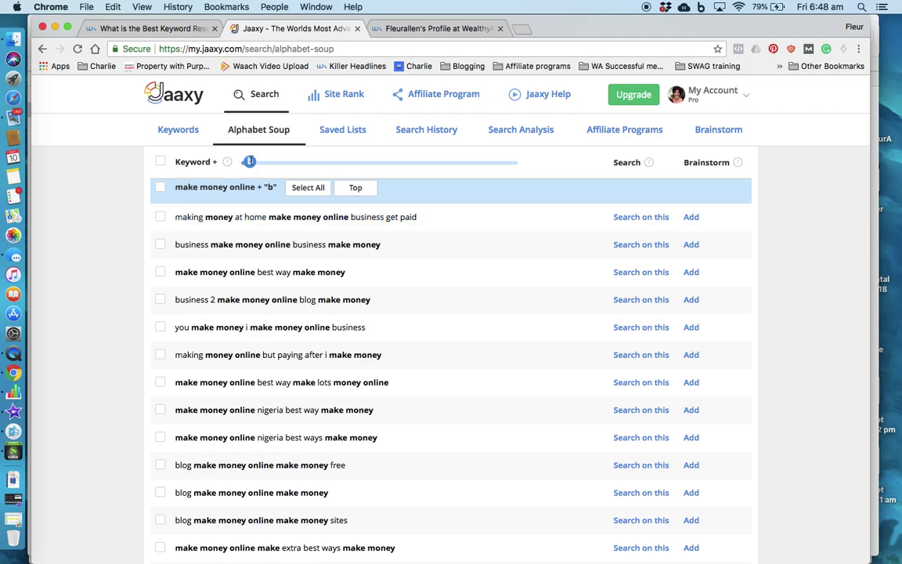
drag(249, 162, 239, 162)
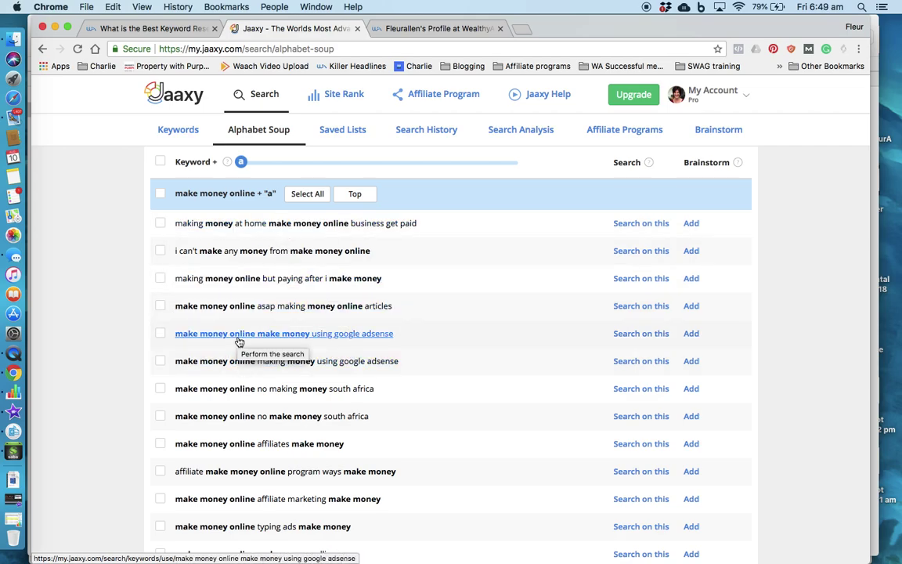
click(266, 447)
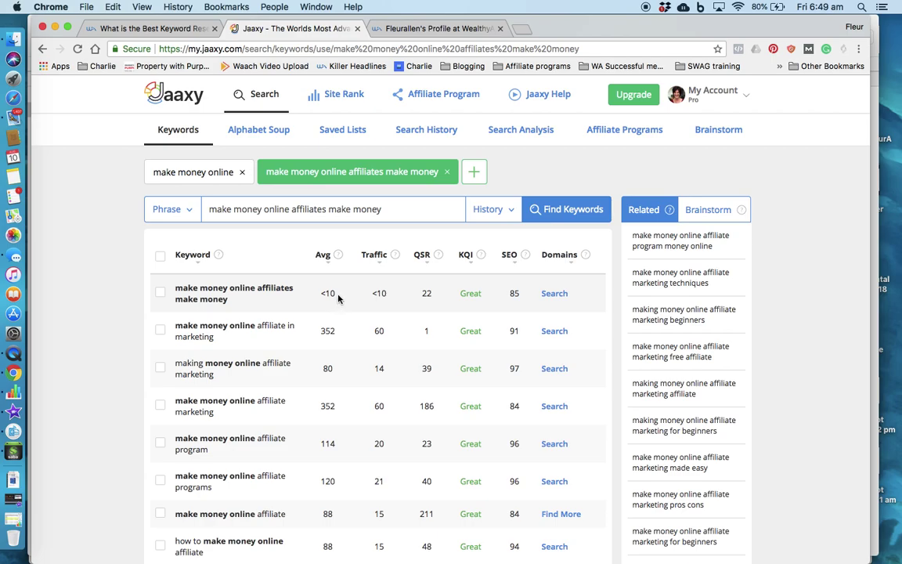
Revisit the Alphabet Soup page, return to the keyword results and view the recent search history
click(254, 131)
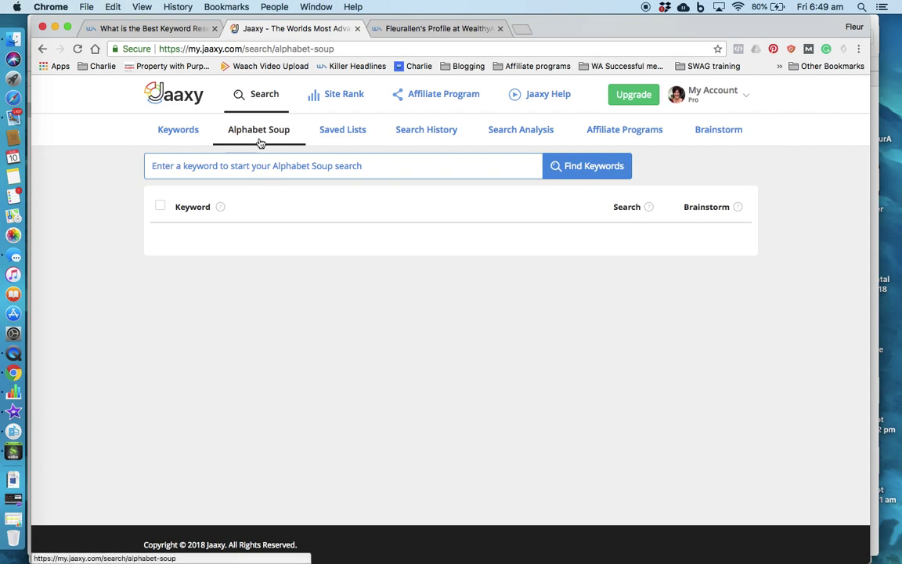
click(183, 132)
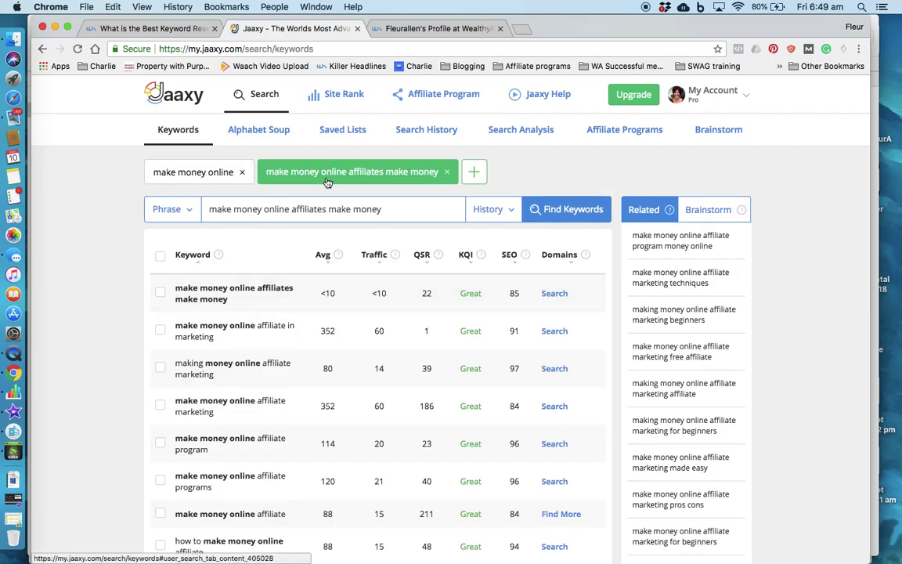
click(508, 209)
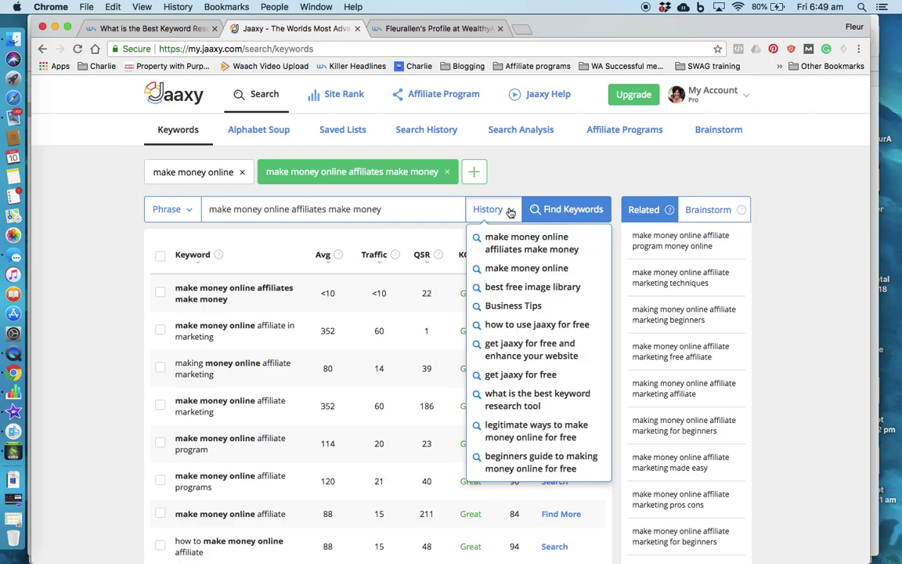
Bring back the "make money online" search results and sort them by QSR in ascending order
click(211, 175)
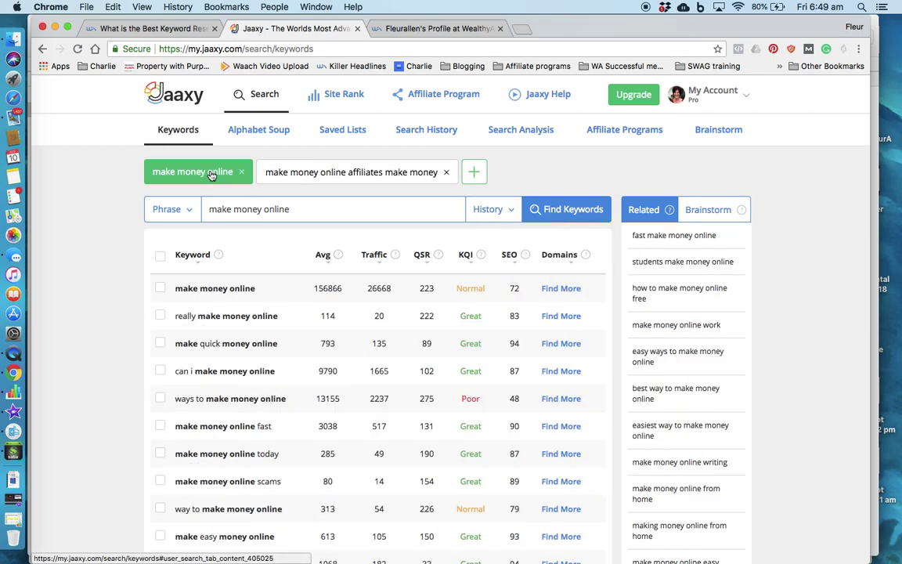
click(422, 255)
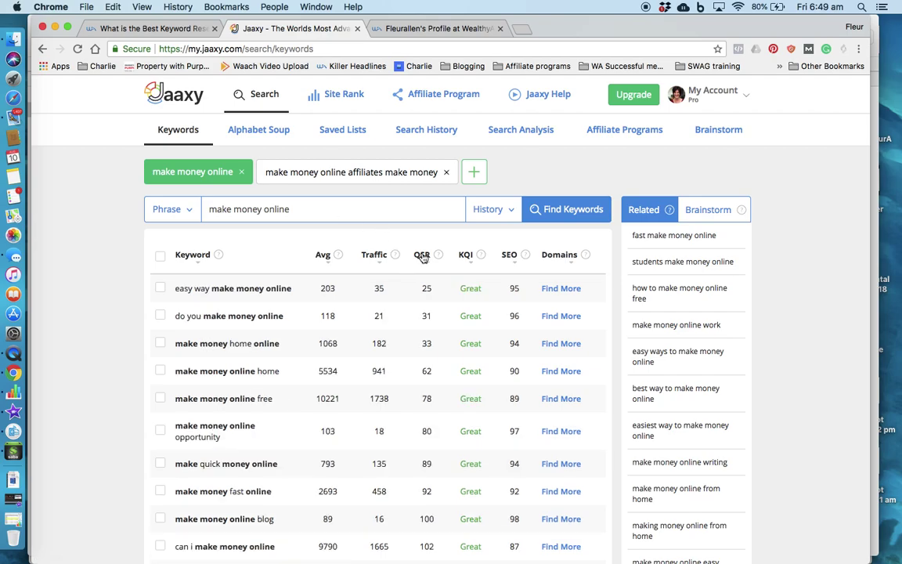
scroll(431, 458, down, 2)
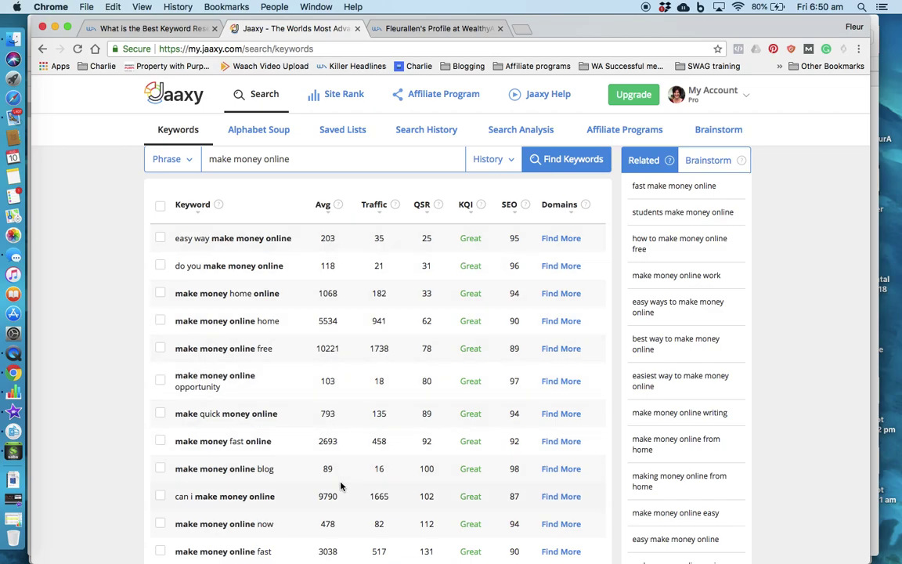
Save the keywords "make money online blog" and "make money online opportunity" to the existing list Make Money Online
click(160, 469)
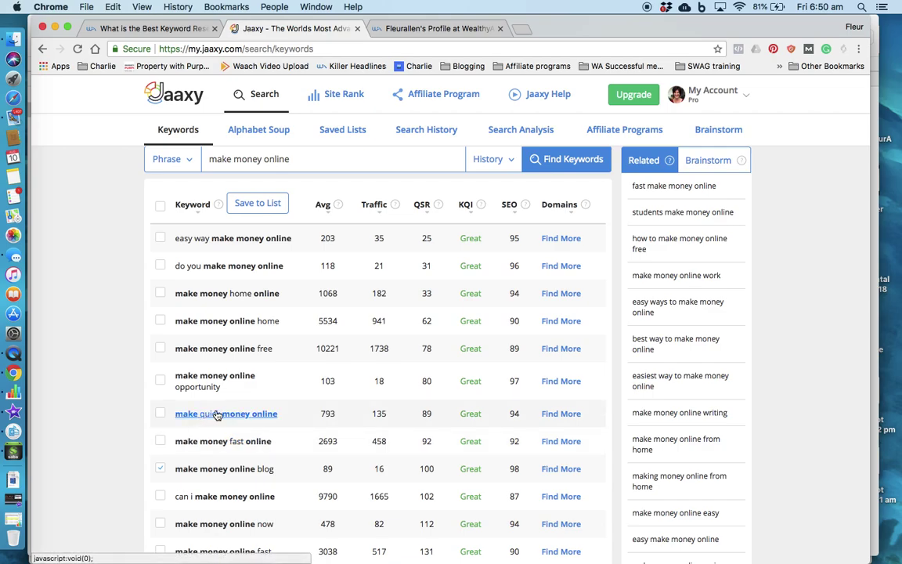
click(161, 383)
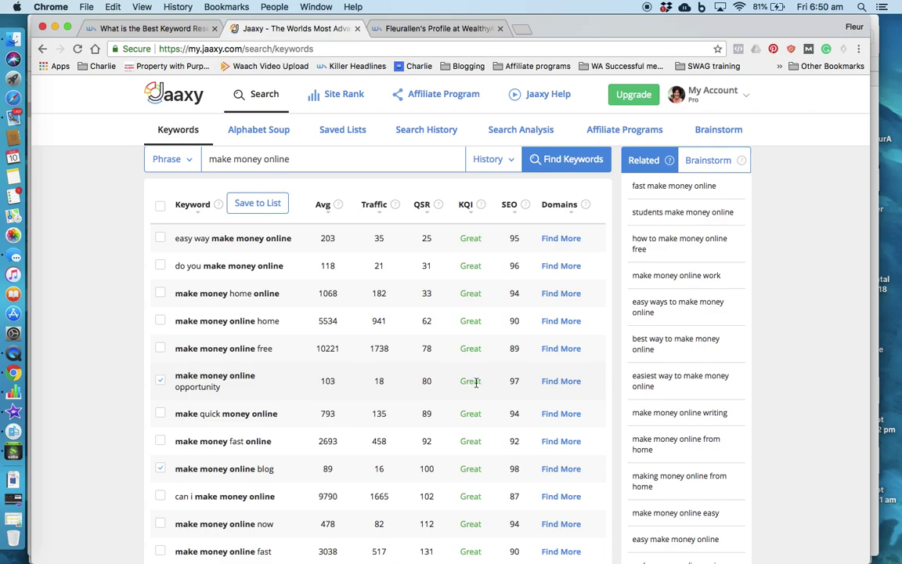
click(259, 203)
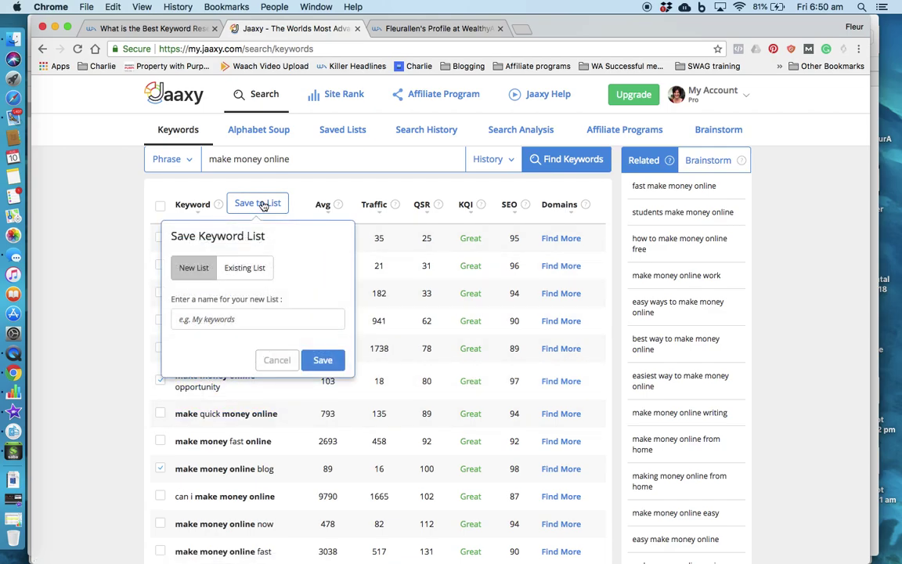
click(250, 268)
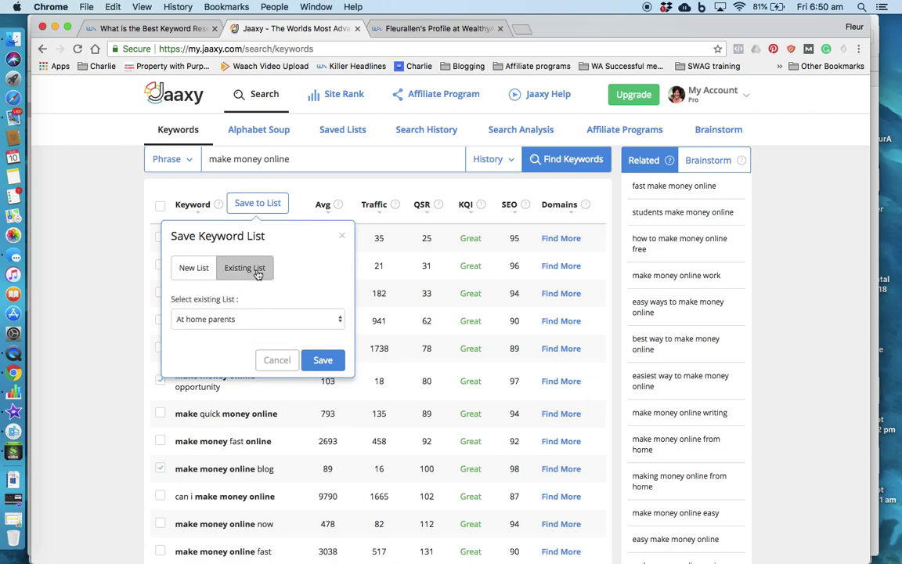
click(308, 322)
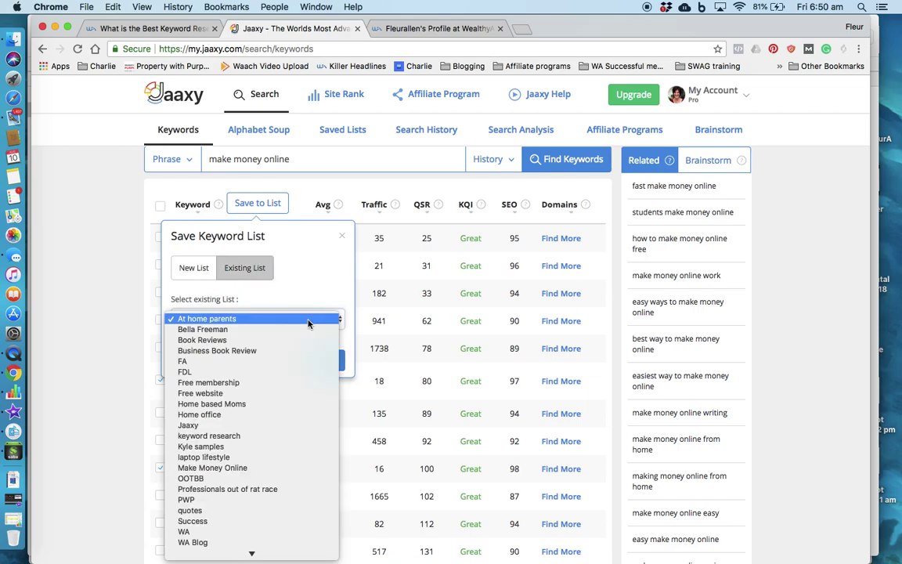
click(271, 468)
click(324, 360)
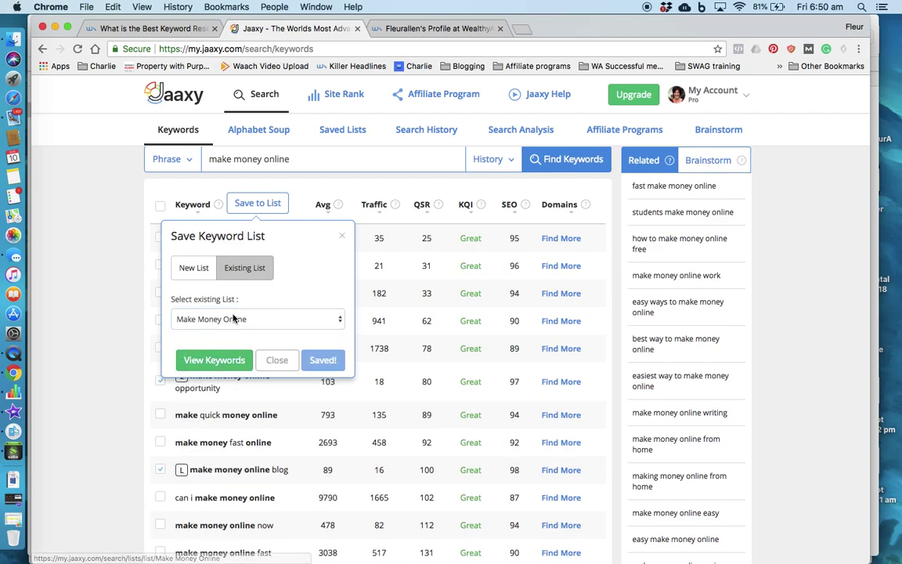
click(341, 236)
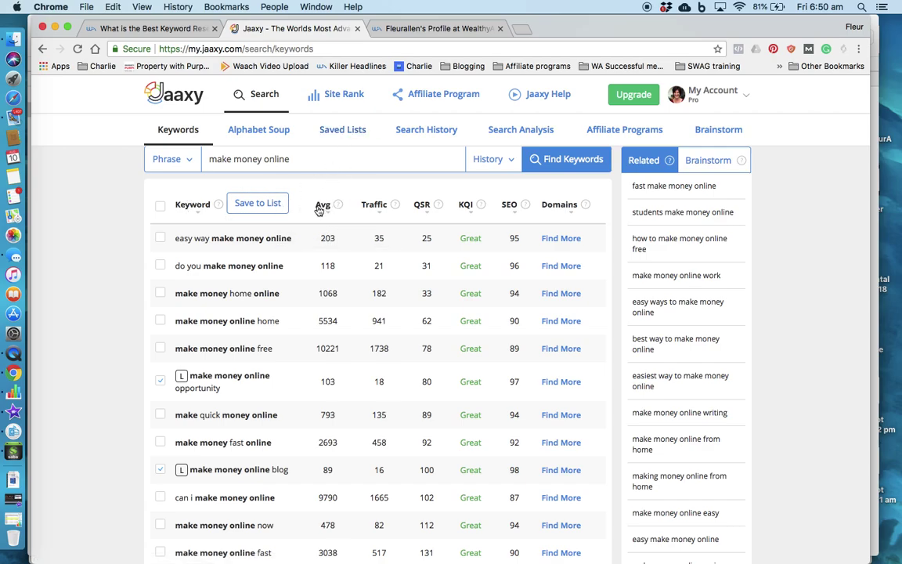
Read the Avg and QSR column explanations in the keyword results, and view the search history
mouse_move(337, 208)
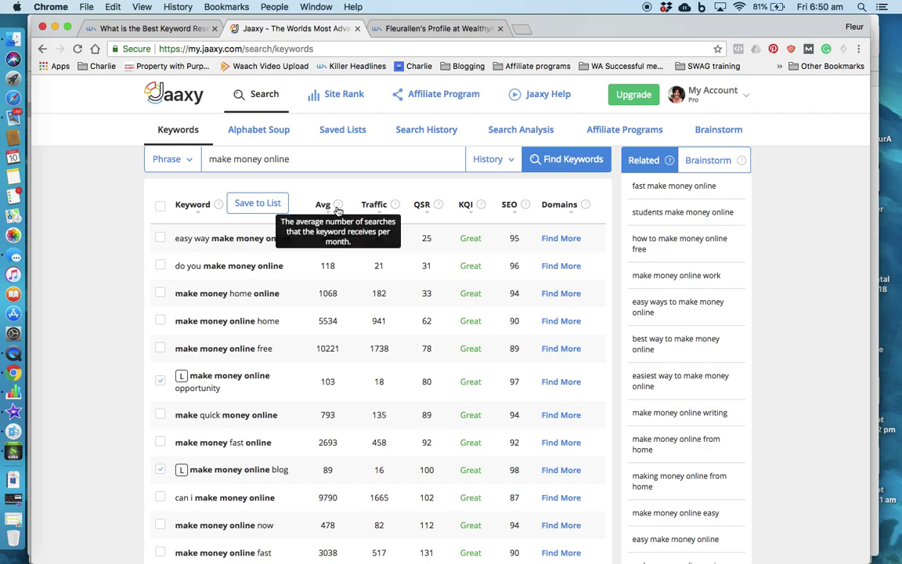
mouse_move(437, 207)
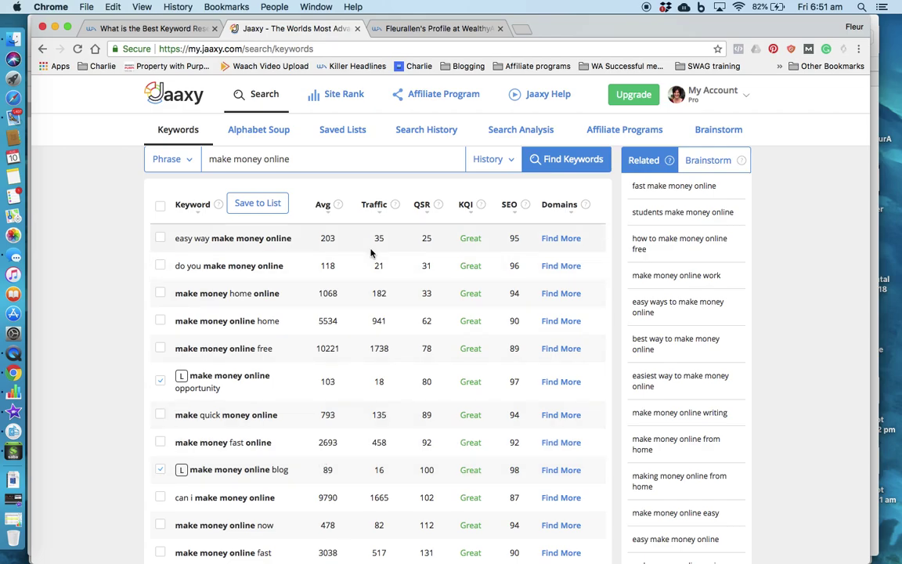
click(423, 133)
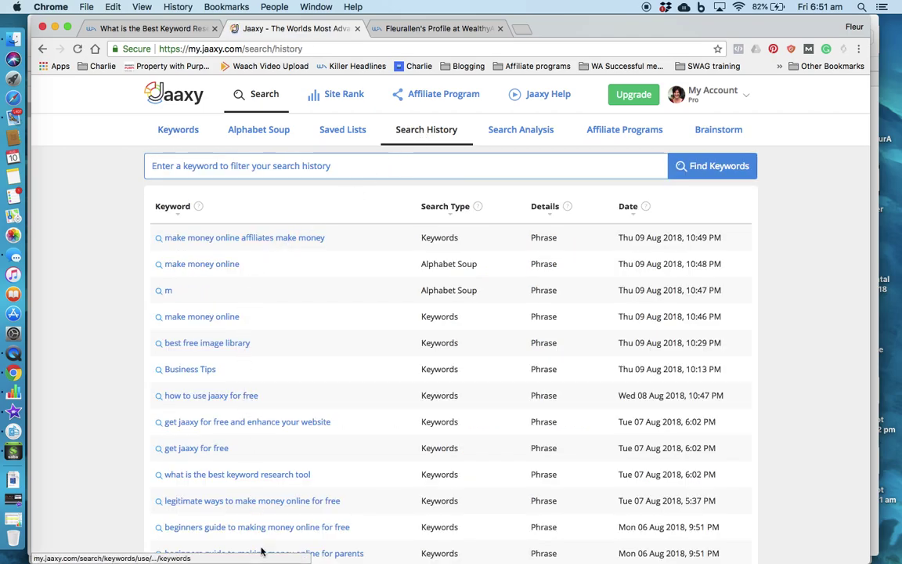
Run a Search Analysis for "make money online" on Google.com
click(516, 133)
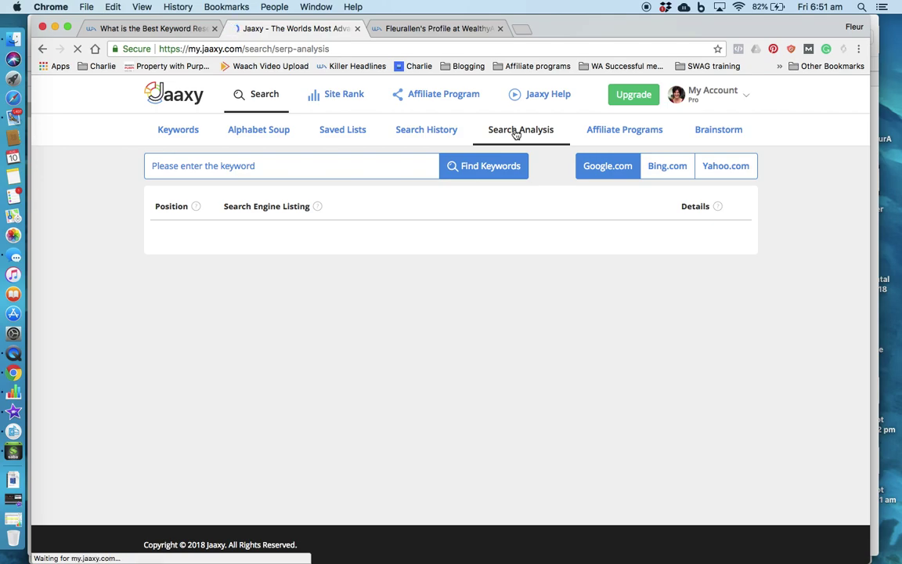
click(242, 165)
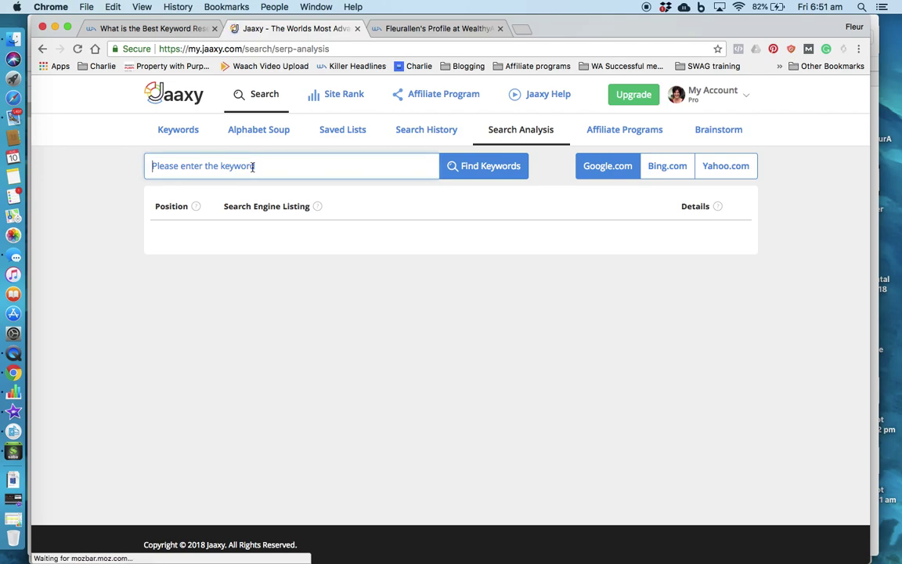
text(make money online)
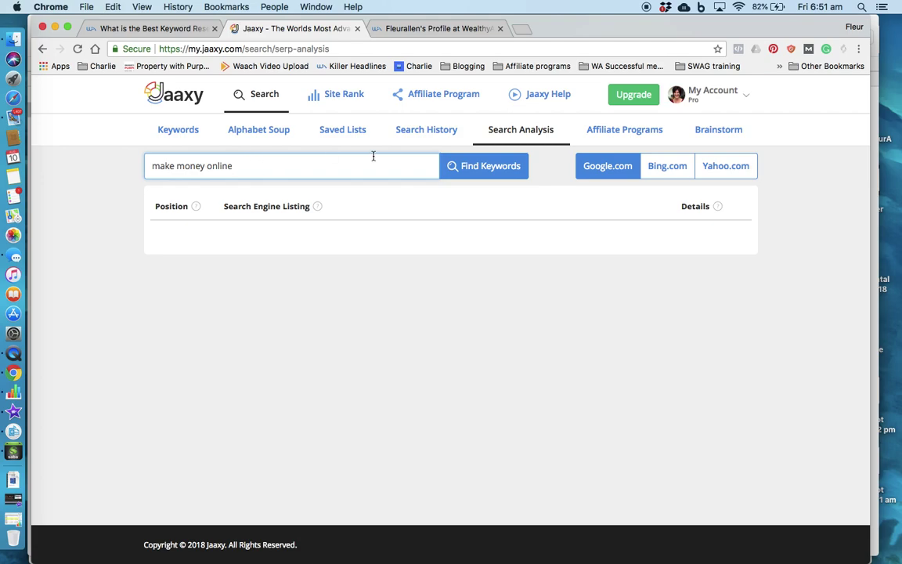
click(491, 173)
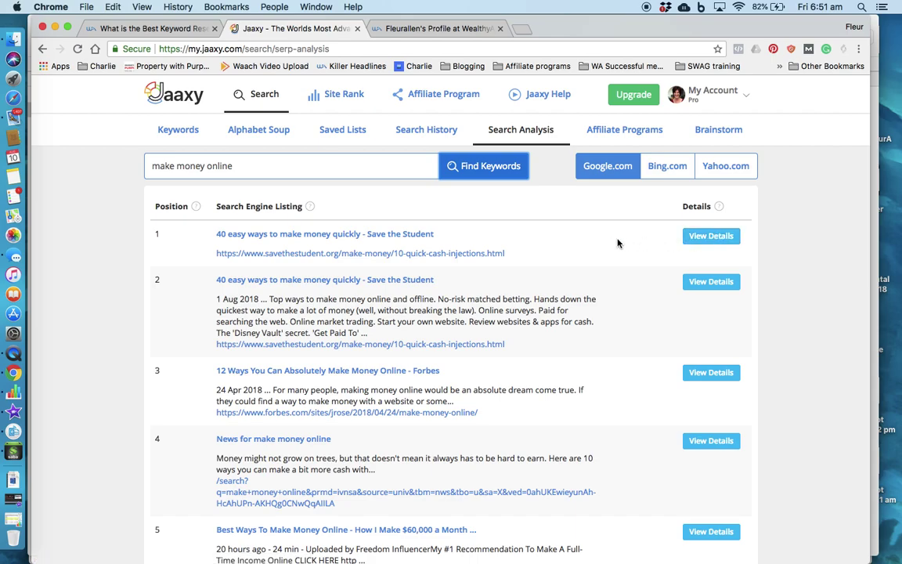
Expand the details of the search engine listings at positions 1, 4 and 5 to examine their metrics
click(715, 236)
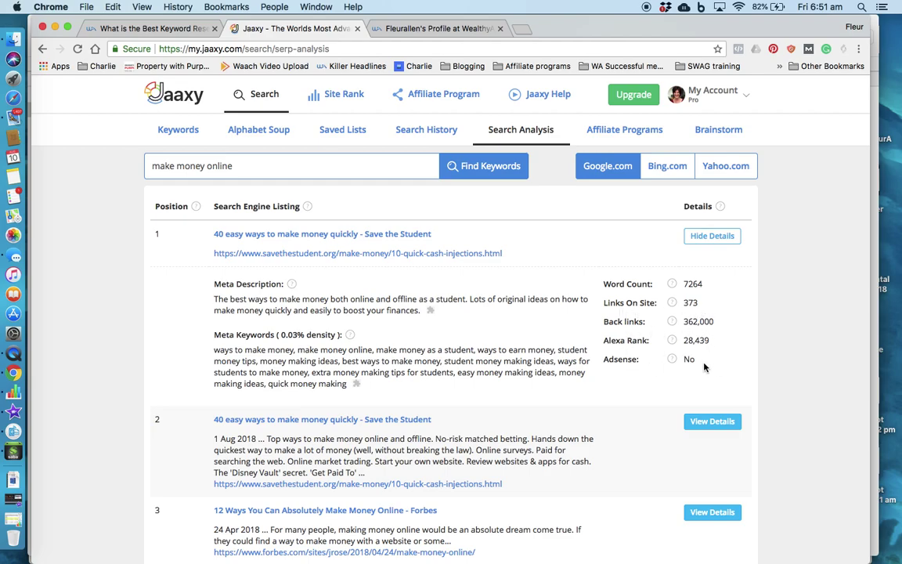
scroll(703, 365, down, 8)
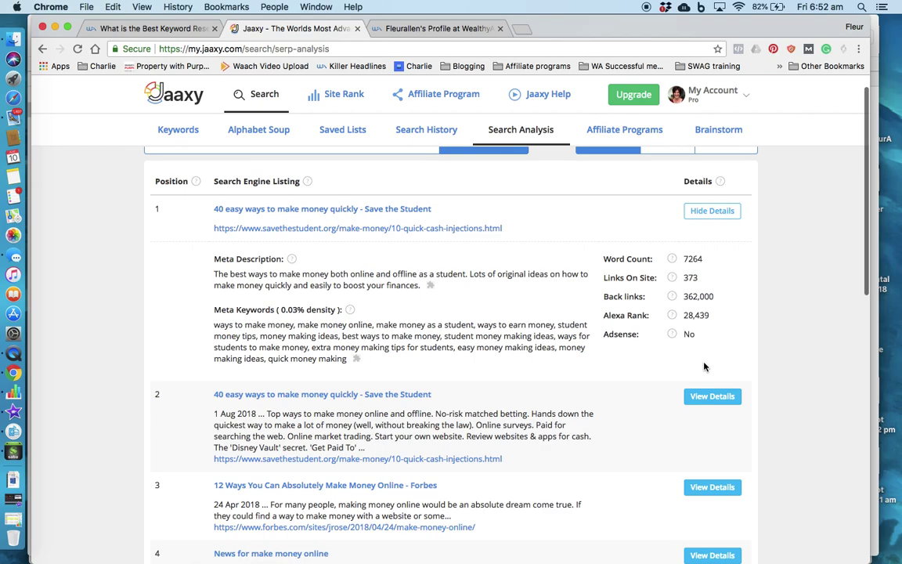
scroll(703, 365, down, 3)
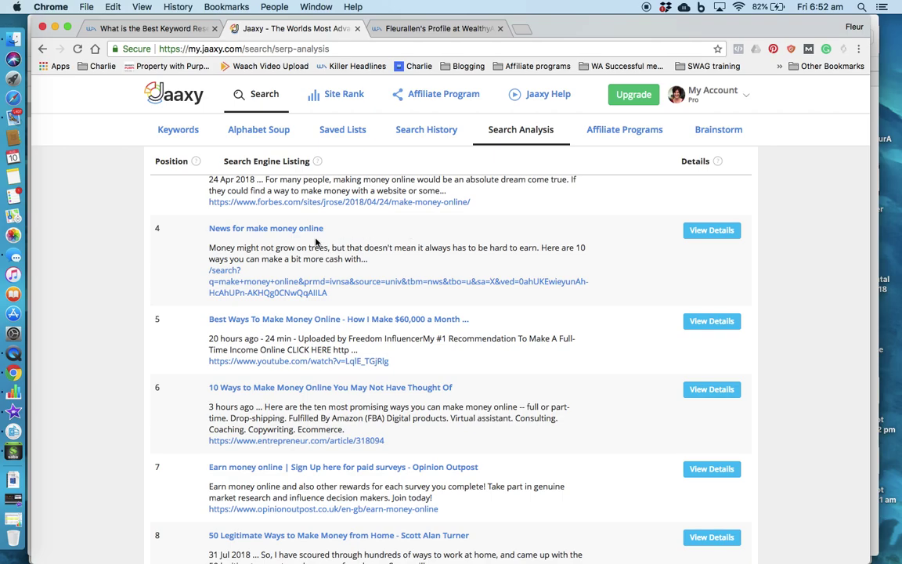
click(708, 231)
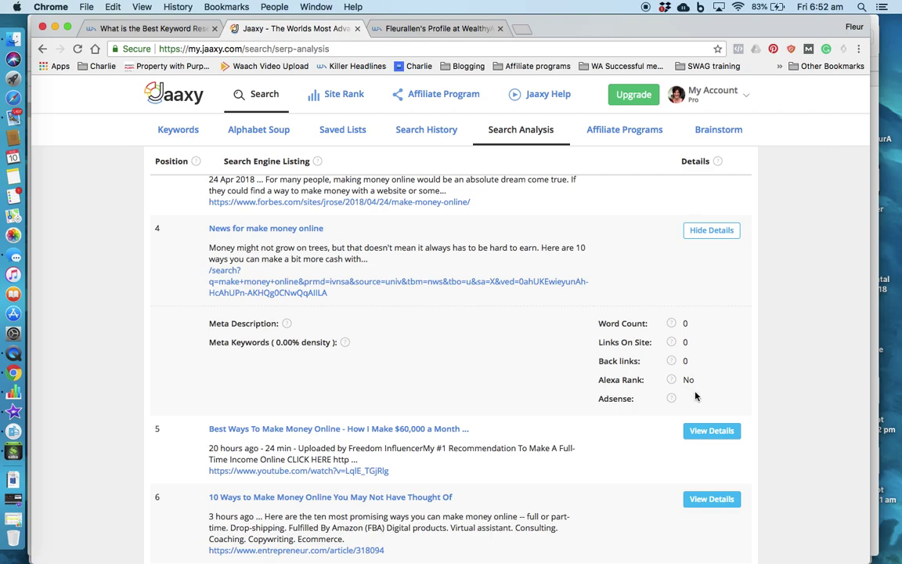
scroll(706, 324, down, 5)
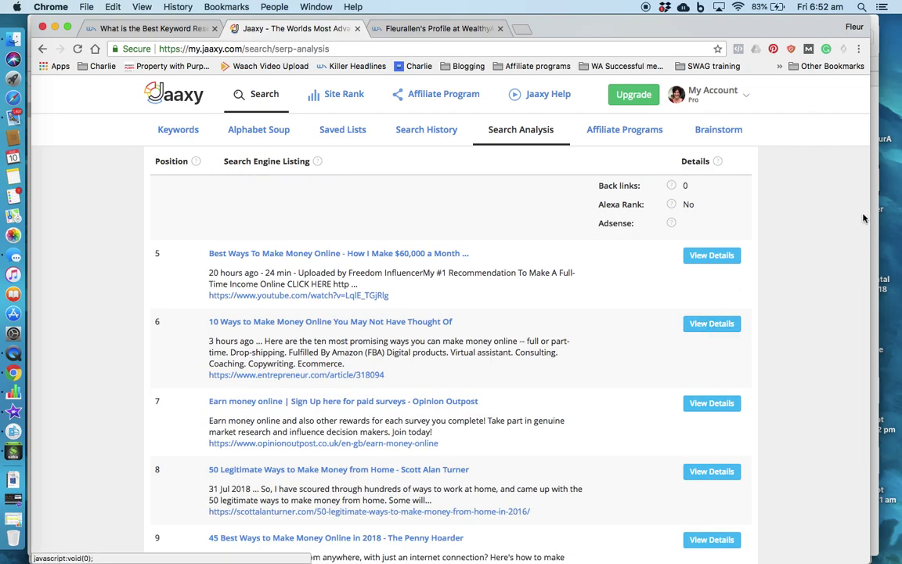
click(717, 257)
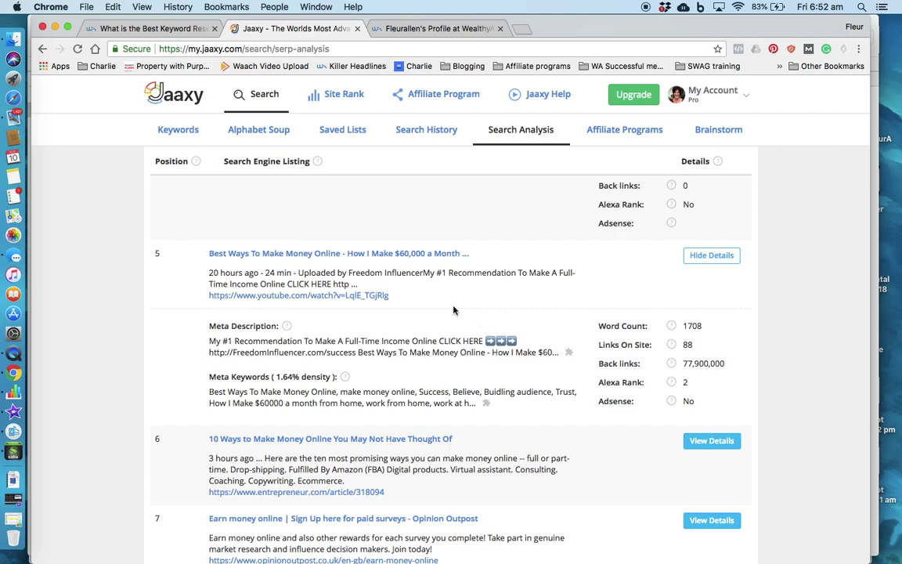
scroll(707, 409, down, 5)
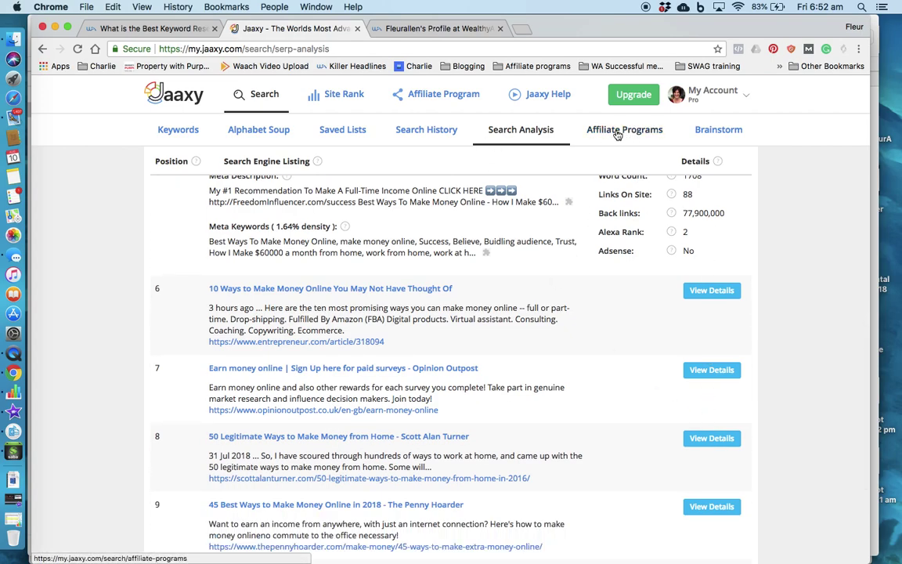
Search the Commission Junction network for affiliate programs matching "make money online"
click(617, 134)
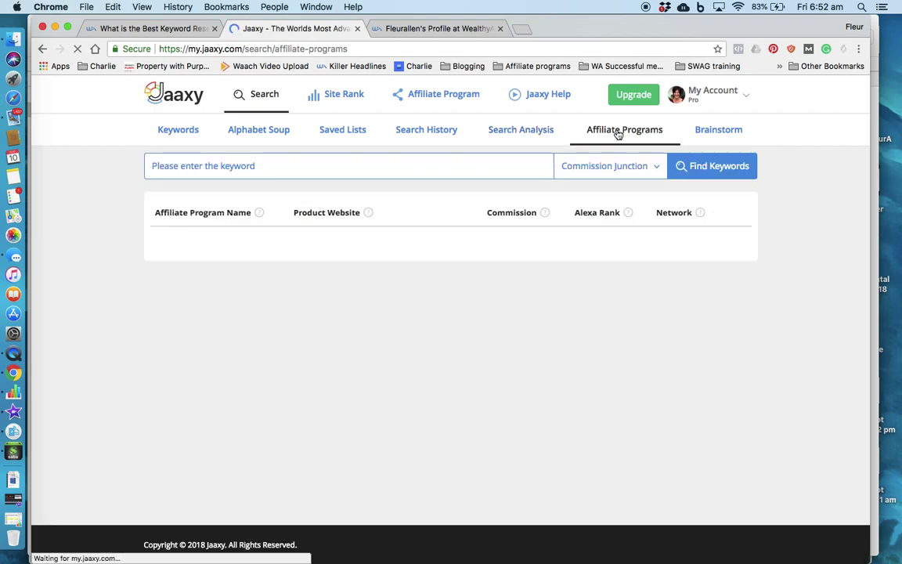
click(331, 169)
text(make money online)
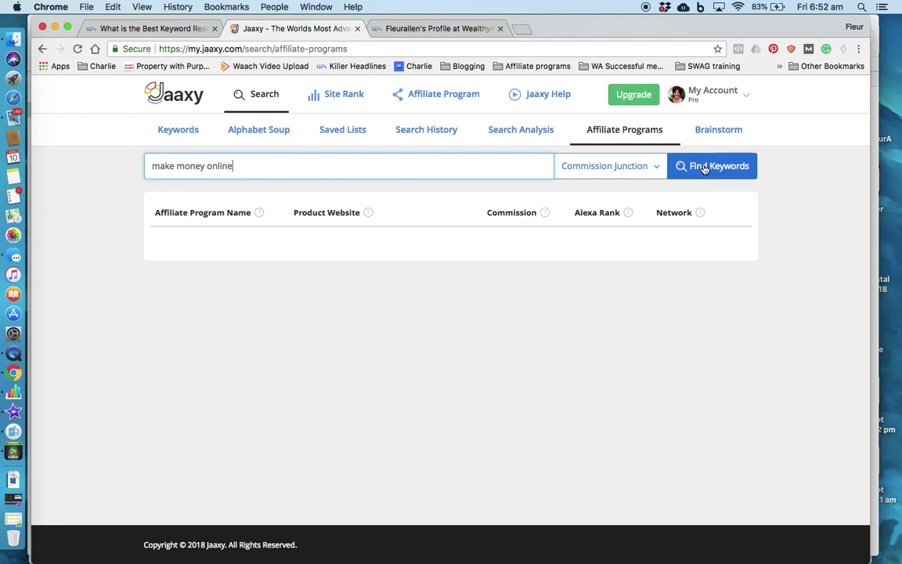
click(656, 167)
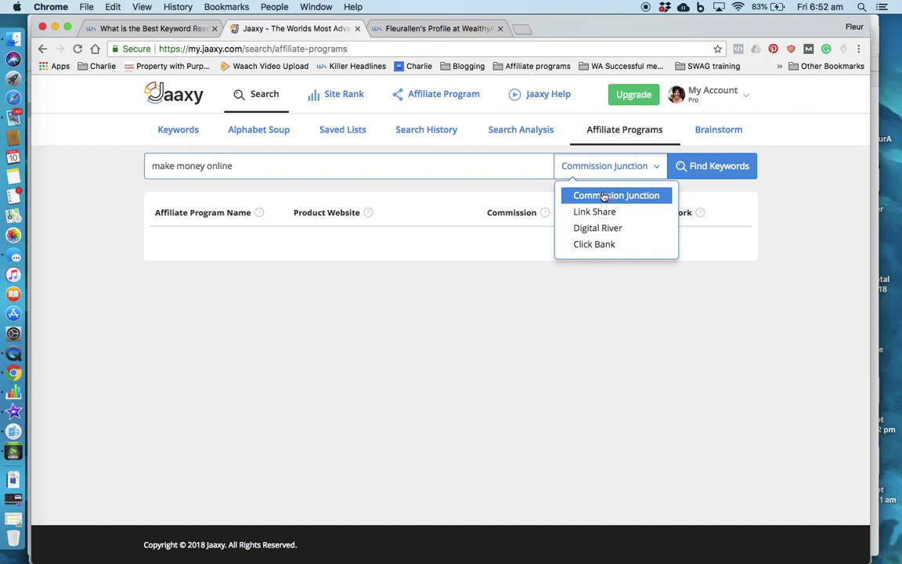
click(707, 162)
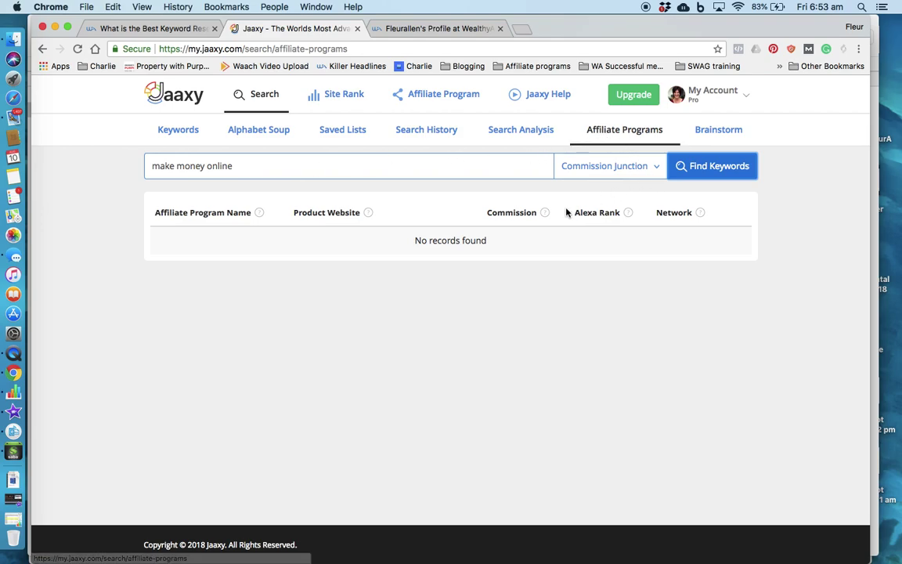
Launch a keyword search from the brainstorm queue's Make Money Online idea and sort the results by QSR in ascending order
click(725, 131)
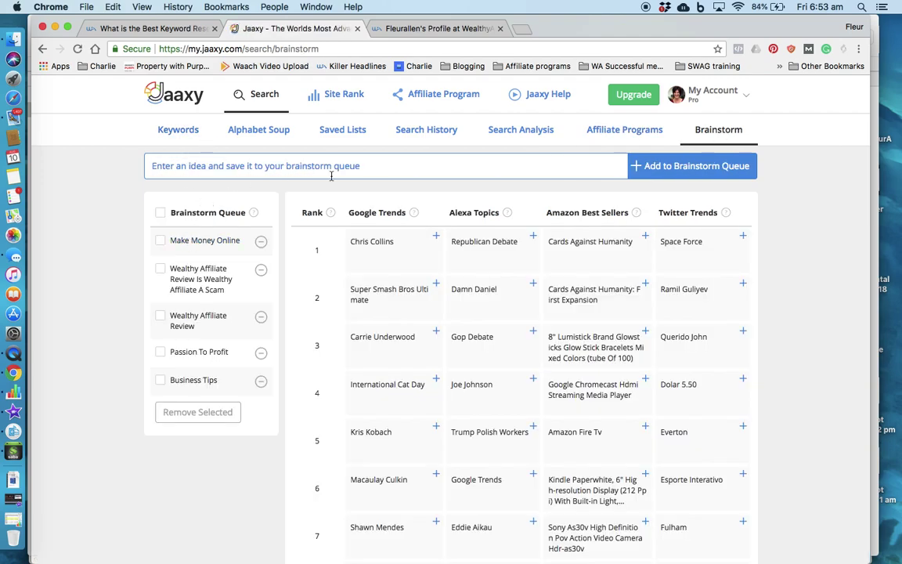
click(197, 239)
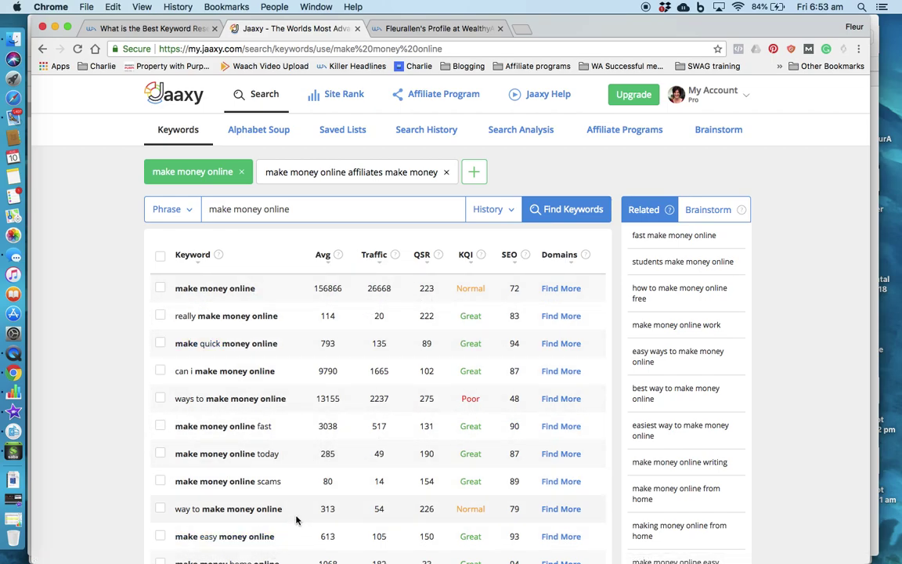
click(422, 255)
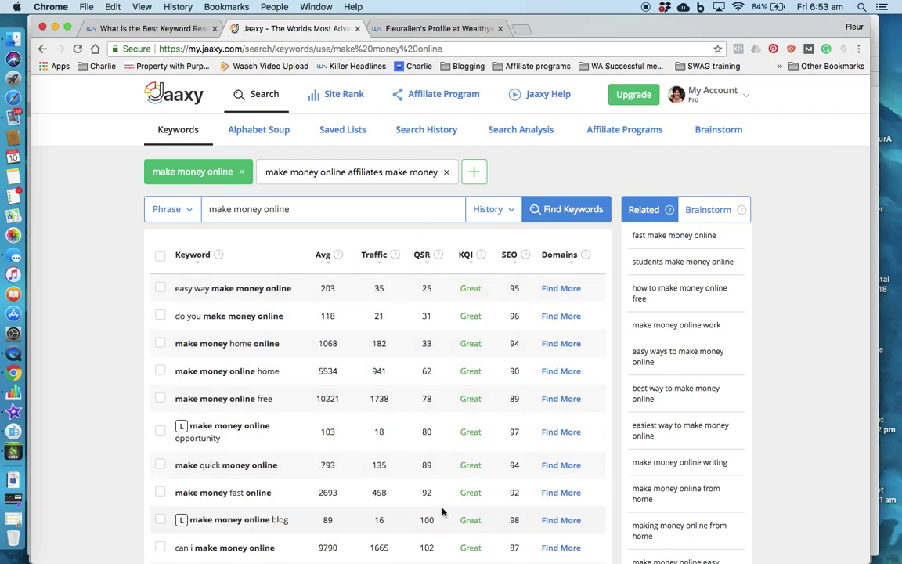
Save the keywords "do you make money online" and "easy way make money online" to the existing list Make Money Online
scroll(442, 511, down, 5)
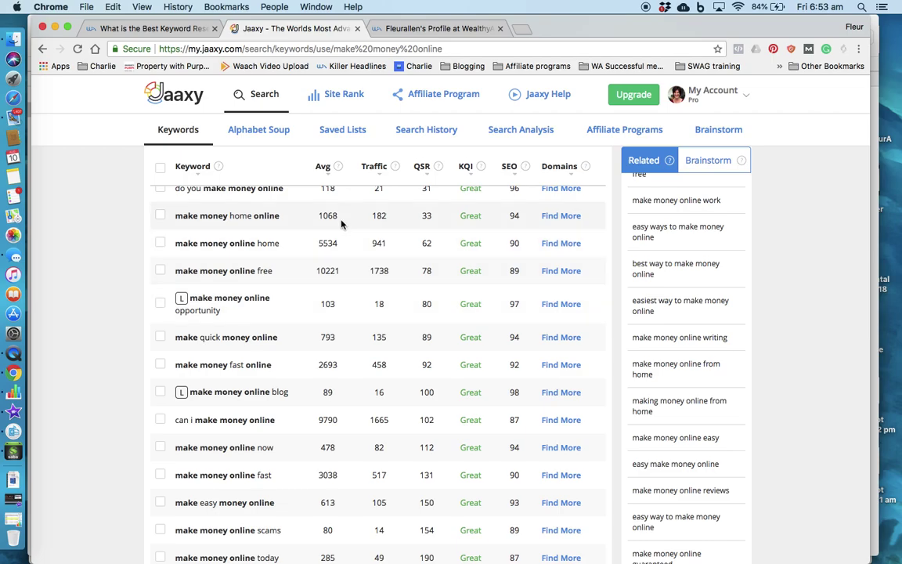
scroll(342, 226, up, 2)
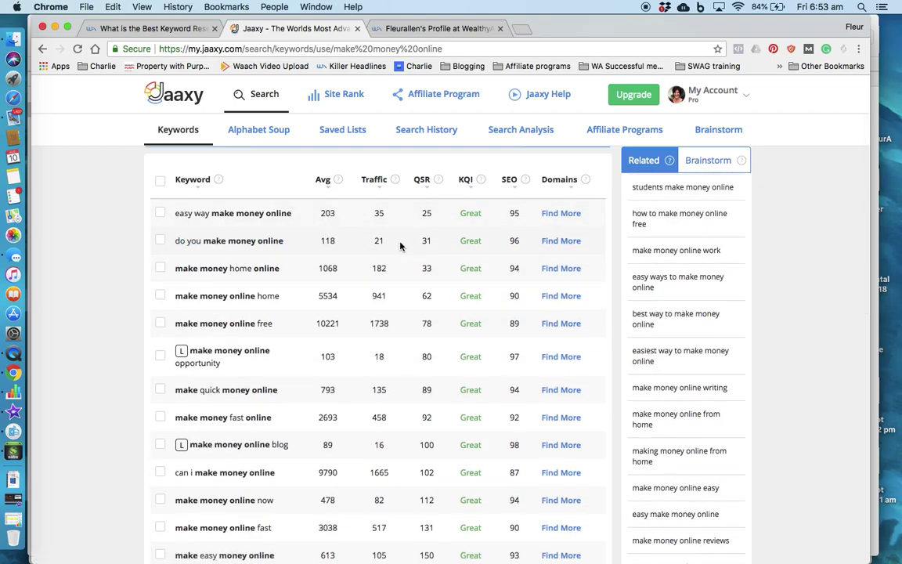
click(159, 241)
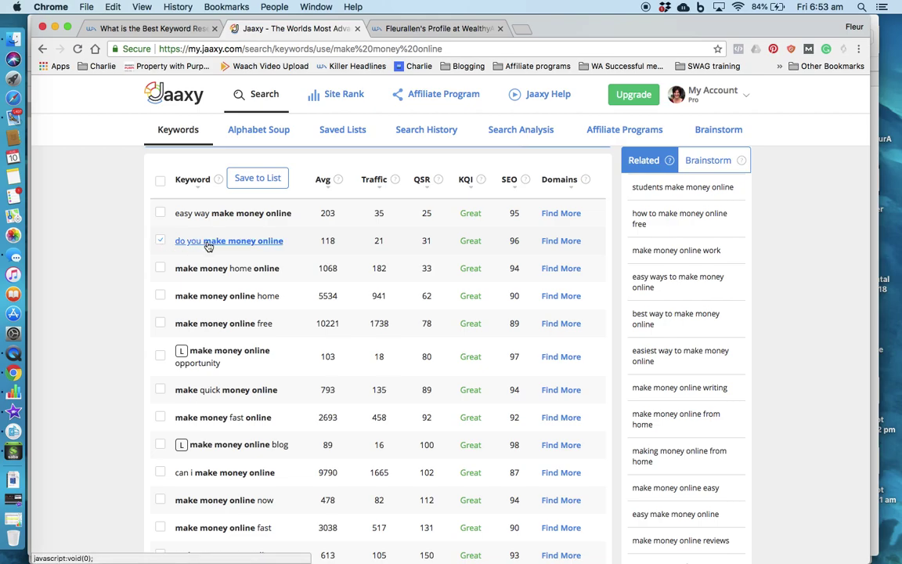
click(160, 213)
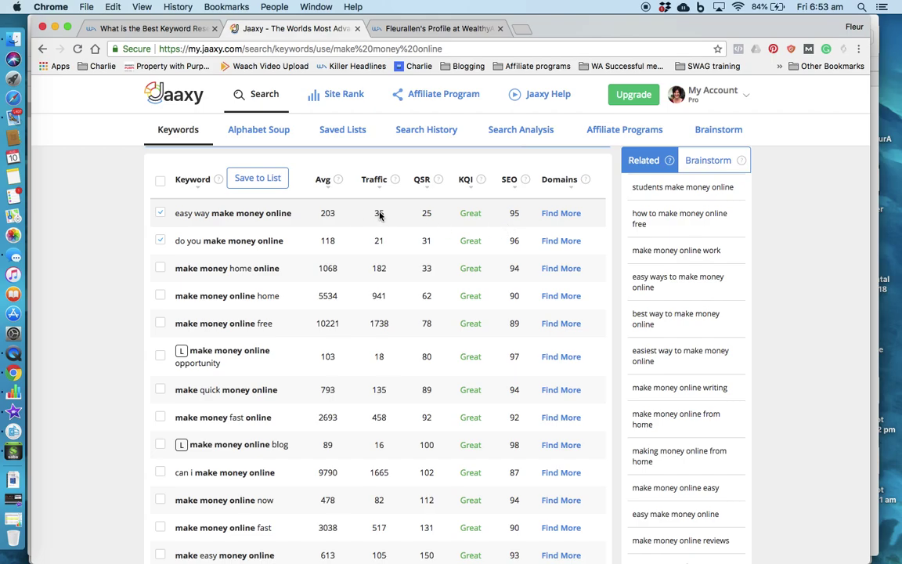
click(267, 180)
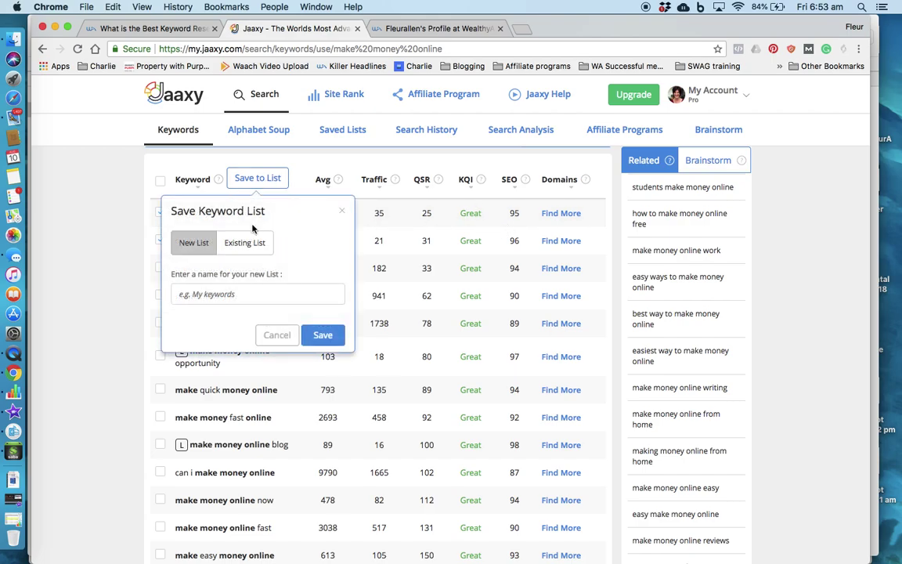
click(254, 246)
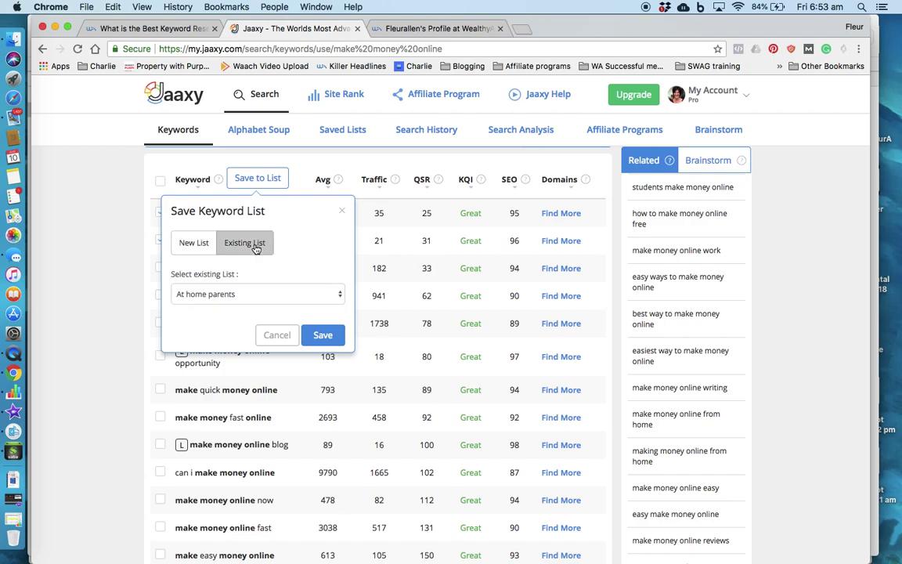
click(254, 294)
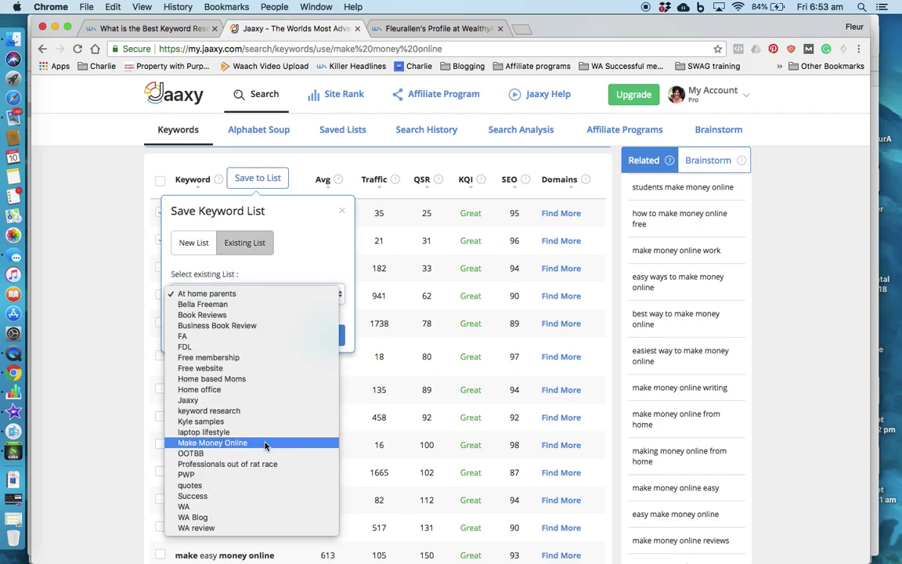
click(212, 443)
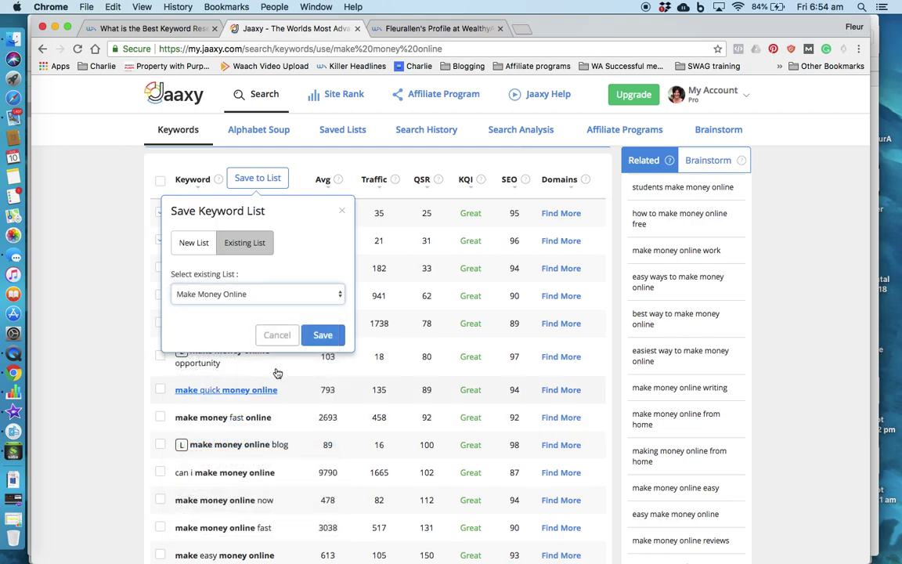
click(329, 335)
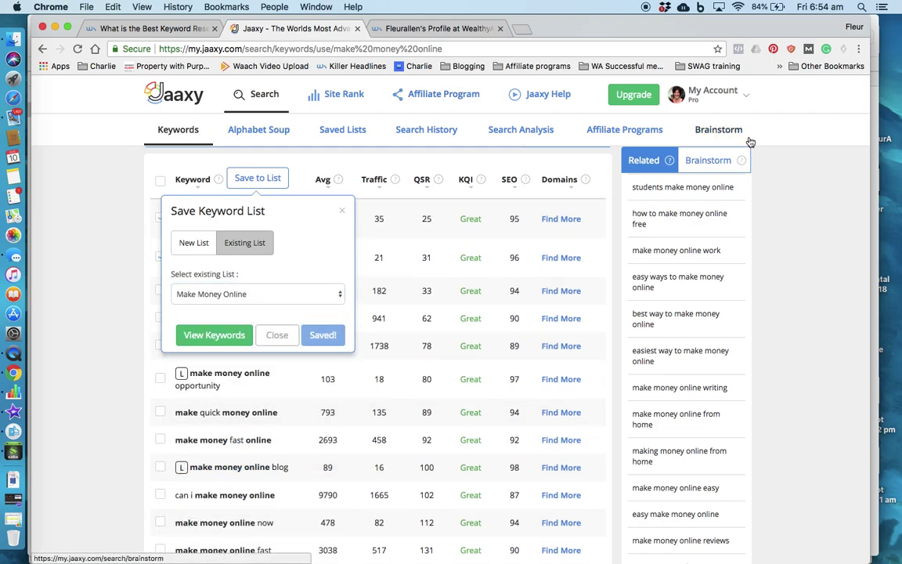
Open the Site Rank search page
click(342, 97)
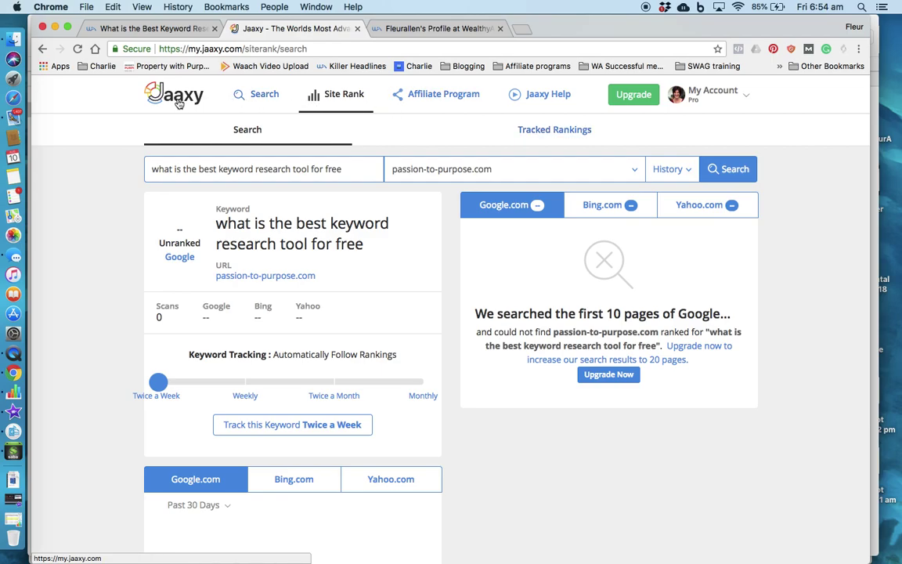
click(147, 29)
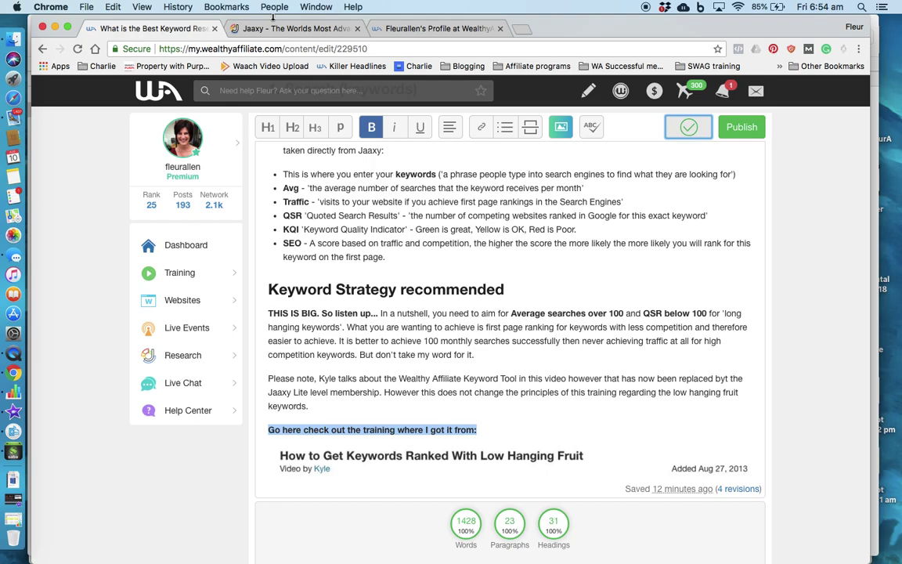
click(433, 28)
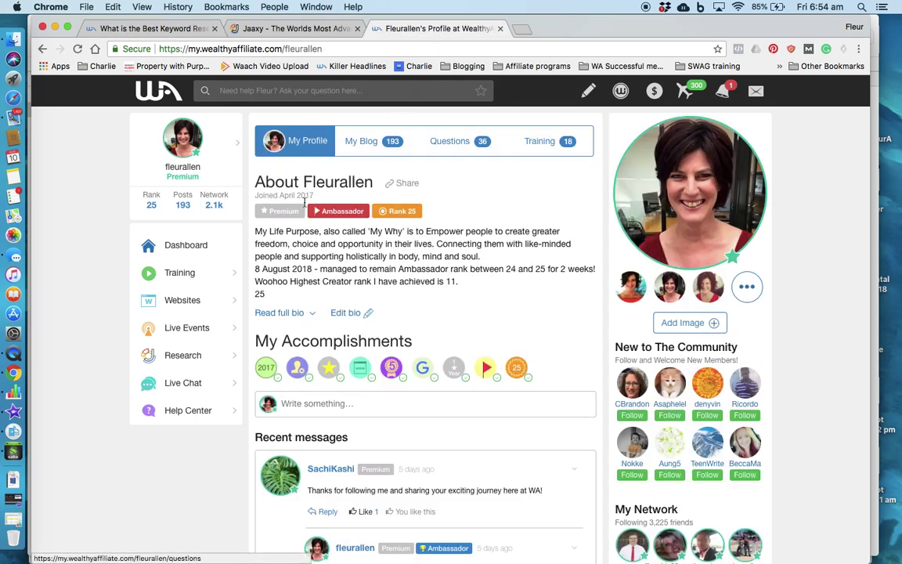
click(316, 29)
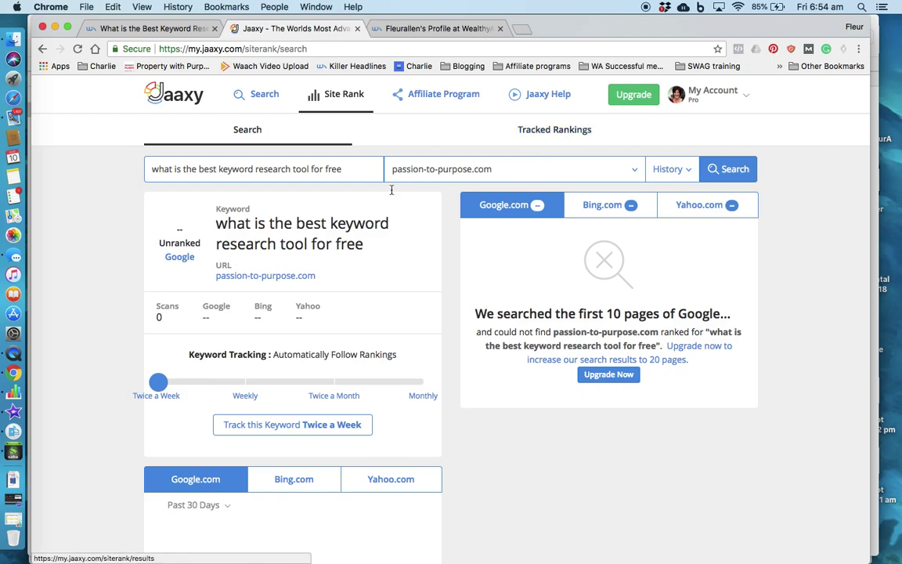
Search the site rank of passion-to-purpose.com for the keyword "make money online"
triple_click(355, 170)
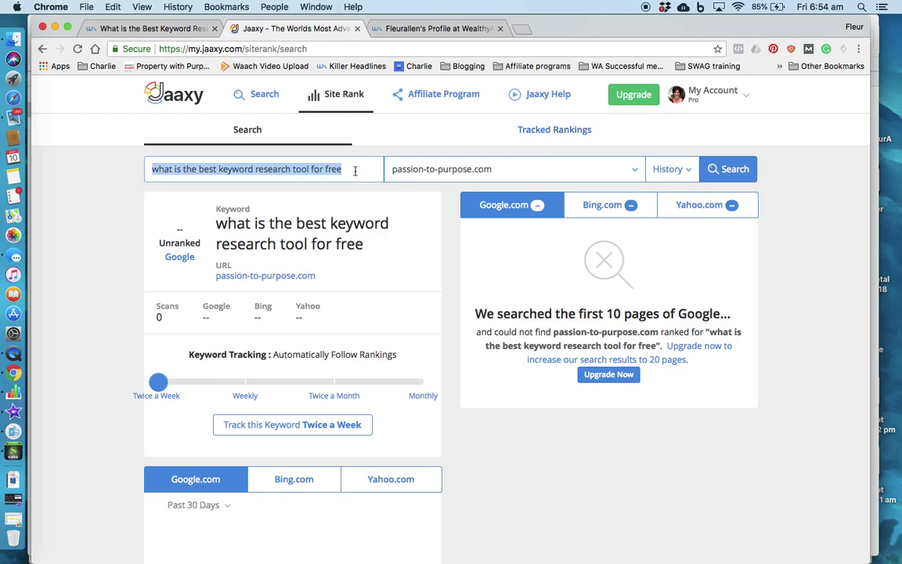
text(make money online)
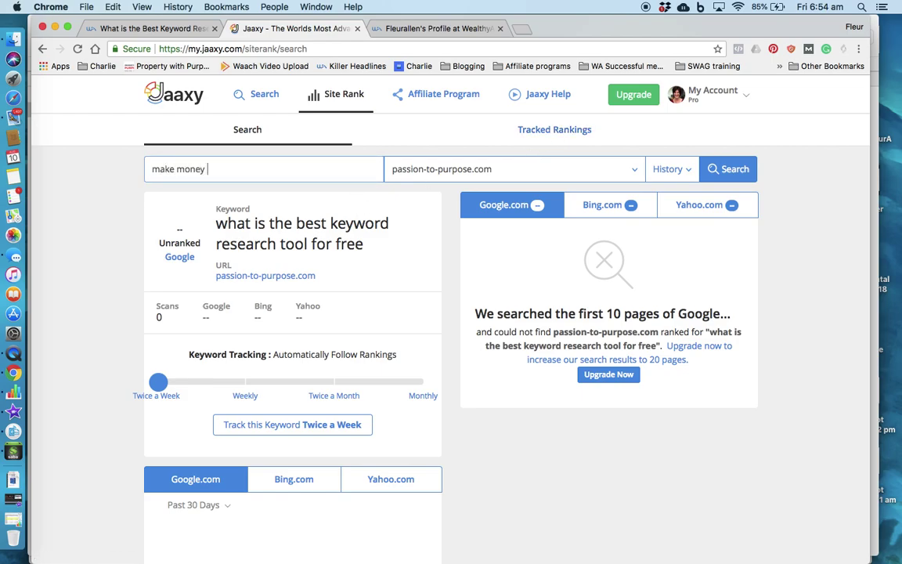
click(732, 169)
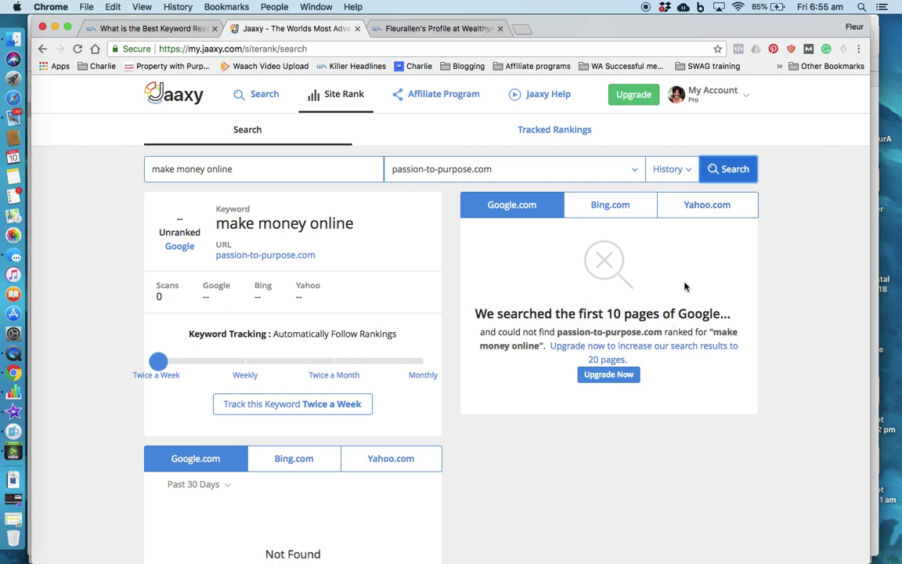
Open the tracked rankings, sort the keywords by Google position in descending order and look through the list
click(564, 133)
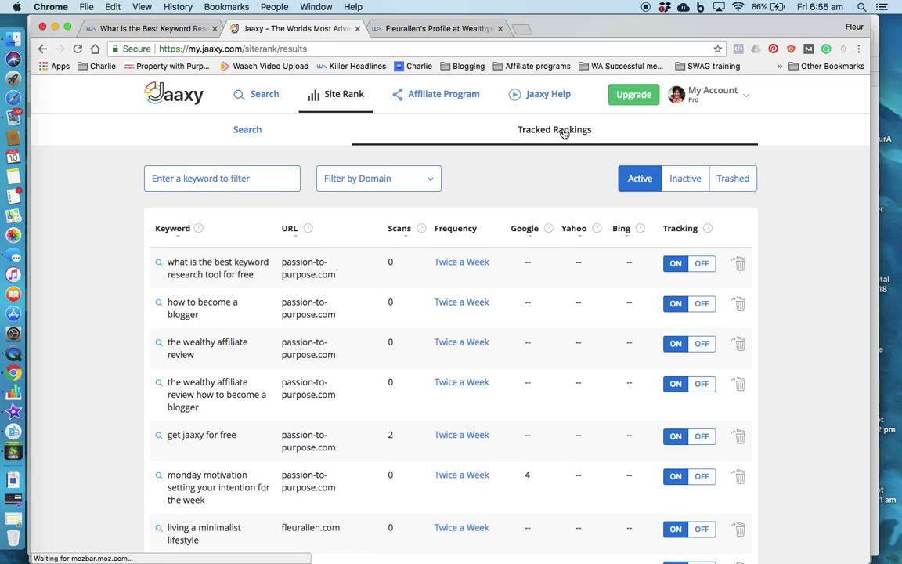
click(525, 230)
click(525, 230)
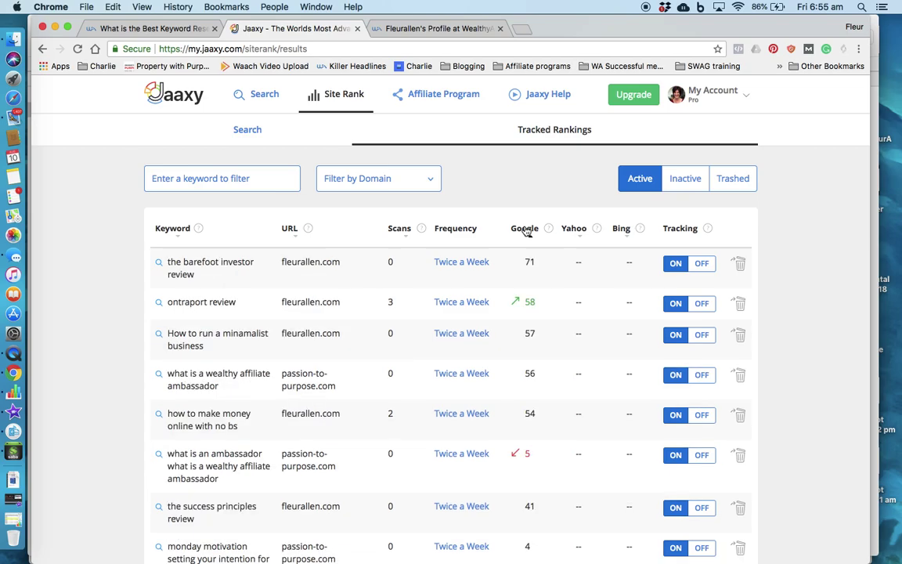
scroll(529, 352, down, 3)
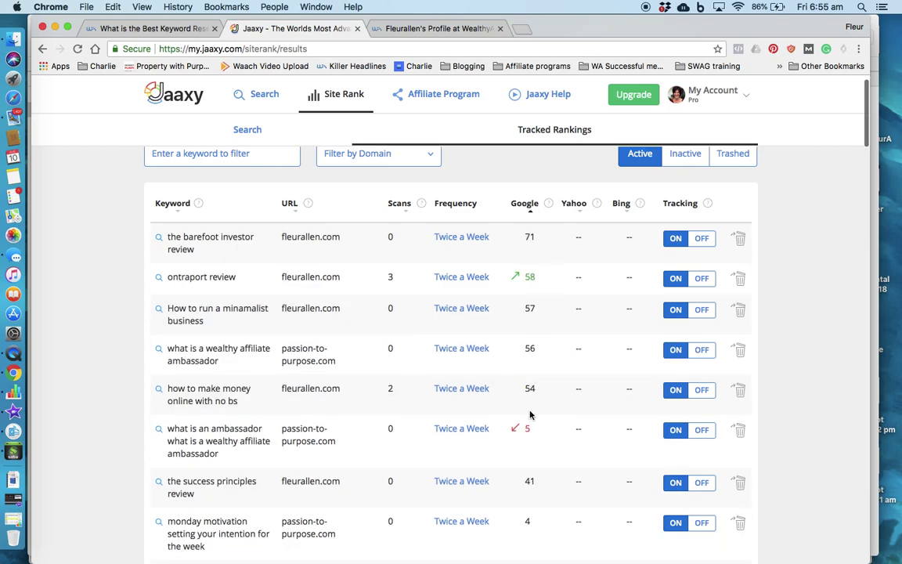
scroll(529, 415, down, 2)
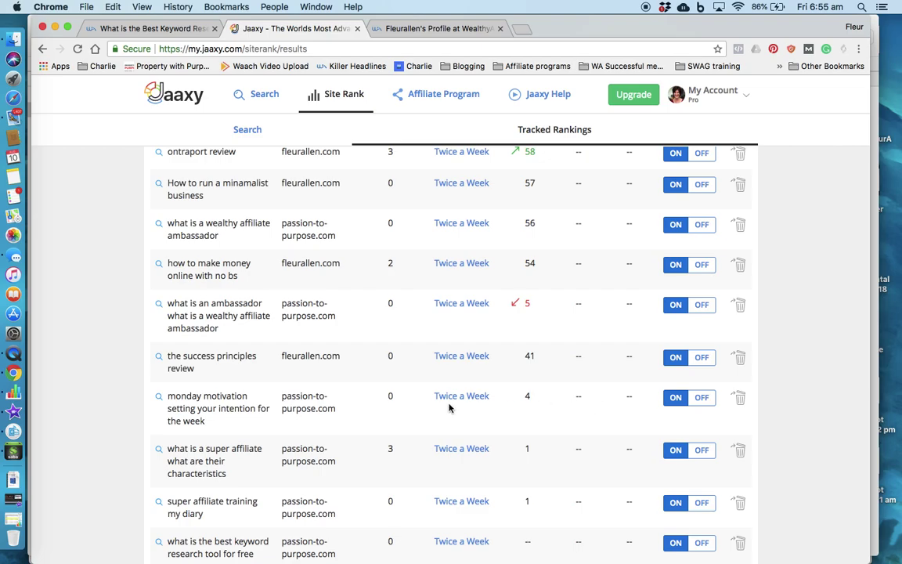
Open the rank details of "monday motivation setting your intention for the week" and examine its Google position, 30-day history chart and highlighted listing
click(159, 400)
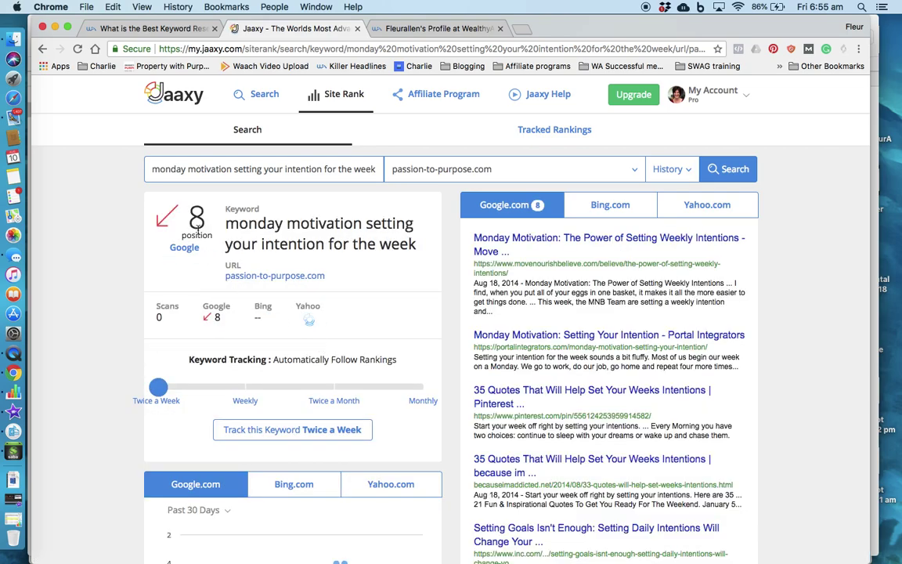
scroll(611, 266, down, 1)
scroll(611, 266, down, 2)
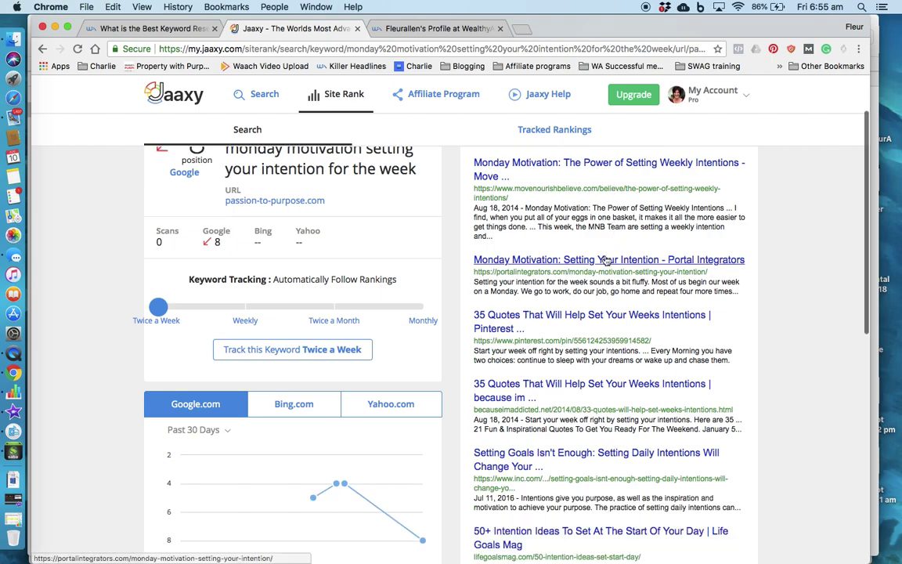
scroll(576, 137, down, 1)
scroll(575, 137, up, 3)
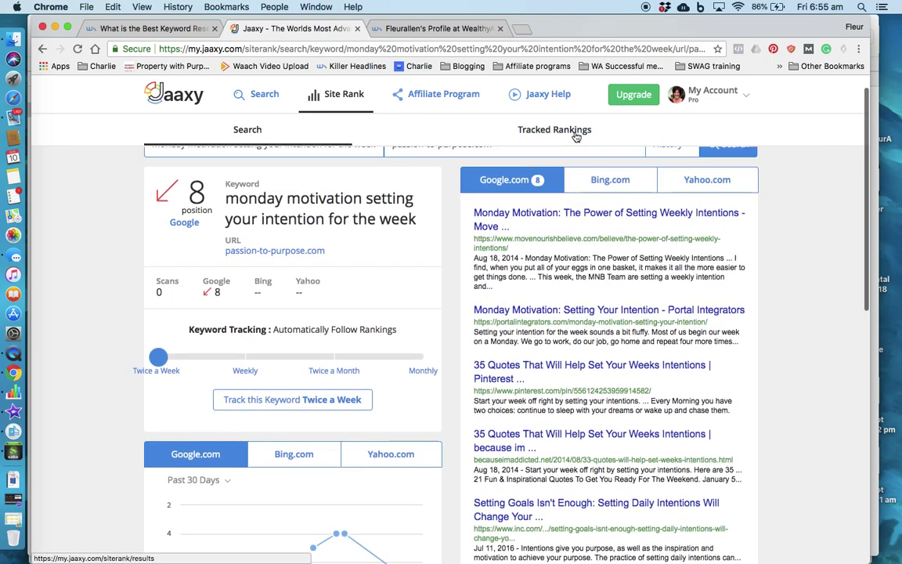
scroll(575, 137, up, 1)
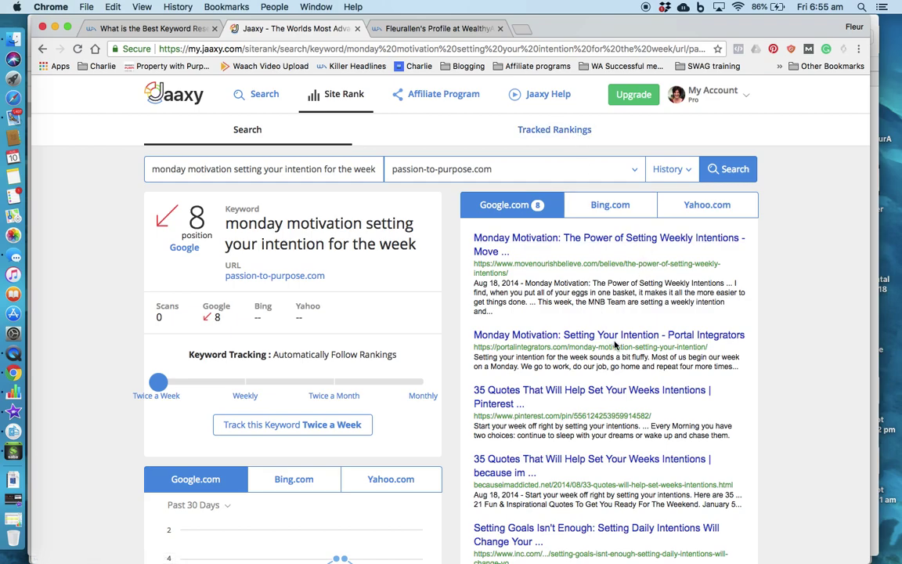
scroll(613, 346, down, 3)
scroll(615, 345, down, 13)
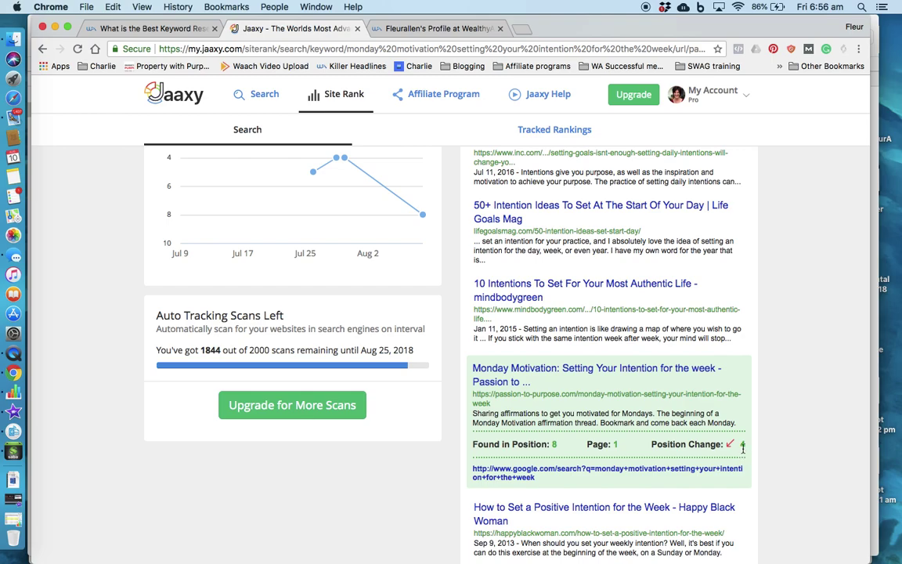
scroll(742, 448, up, 1)
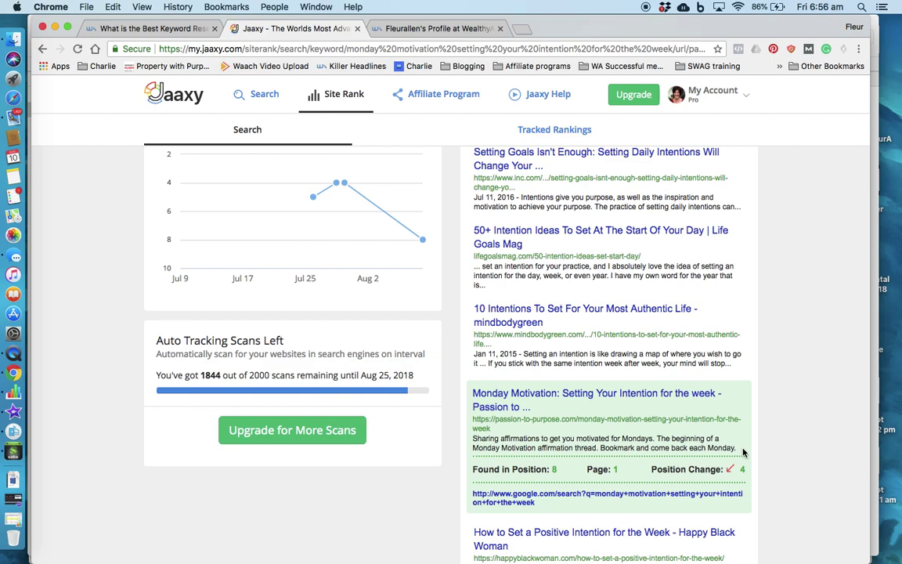
scroll(743, 452, down, 3)
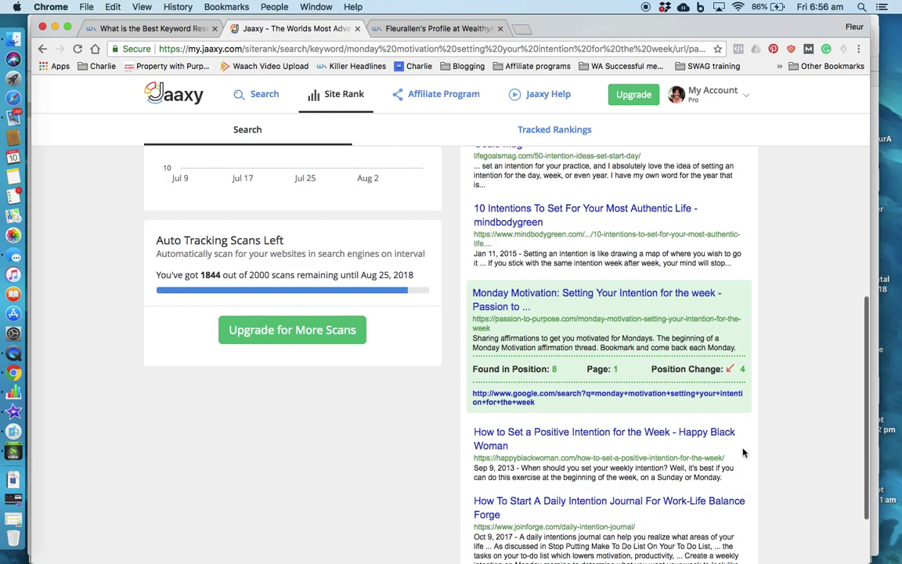
scroll(742, 452, up, 5)
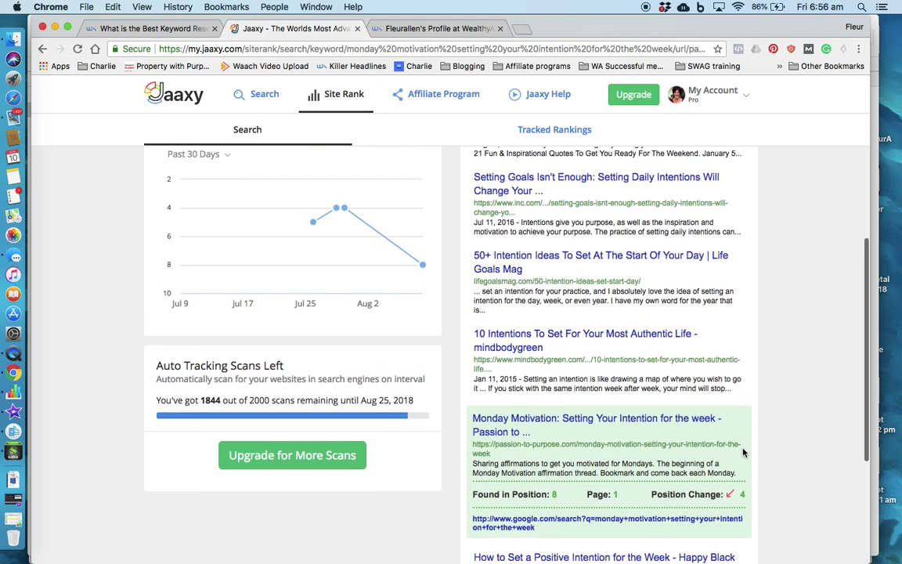
scroll(743, 452, up, 10)
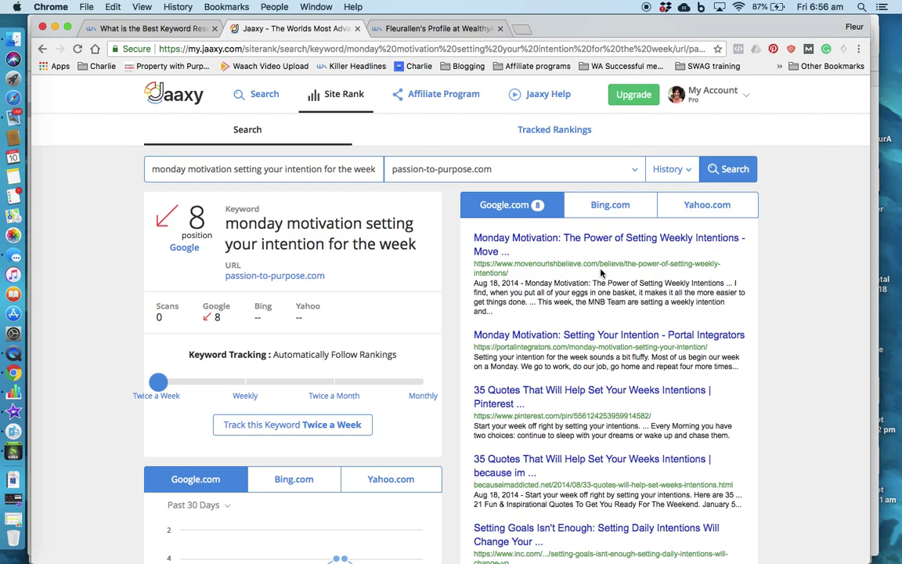
Return to the tracked rankings, sort them by Google position in descending order again and examine the position changes
click(532, 132)
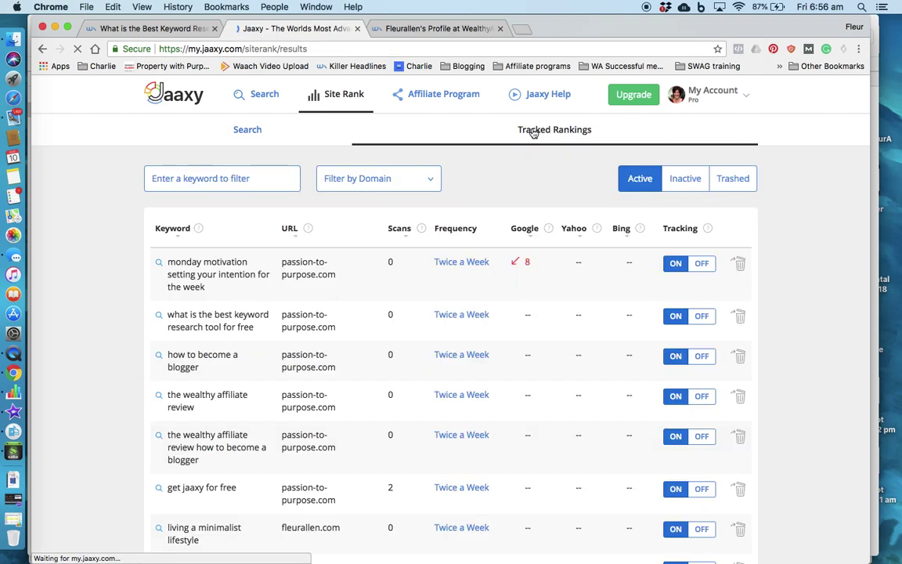
click(523, 231)
click(524, 229)
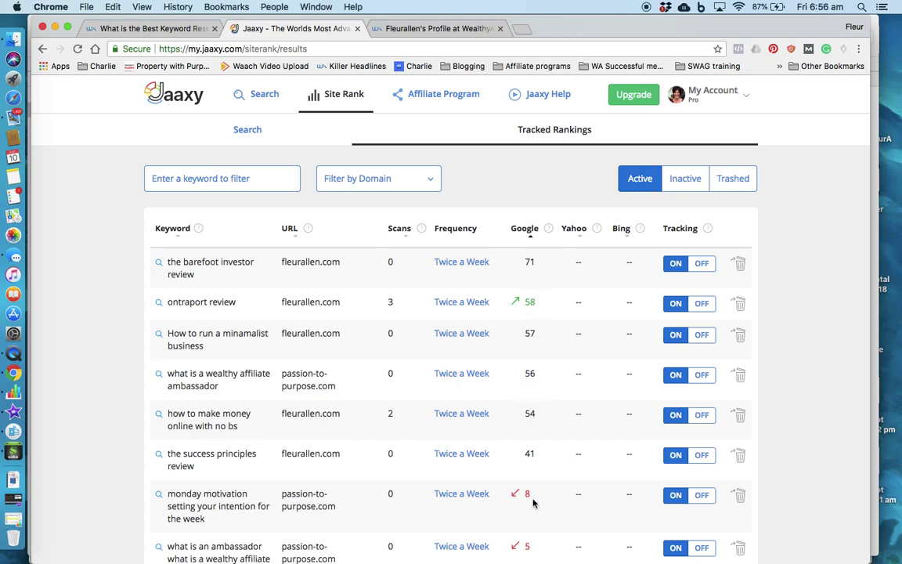
scroll(533, 501, down, 3)
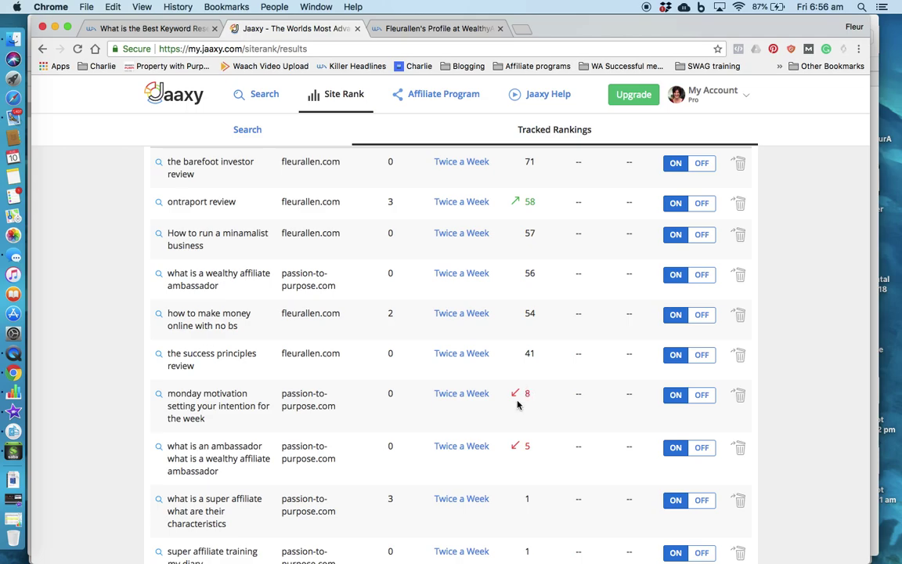
scroll(513, 399, down, 2)
scroll(512, 398, up, 5)
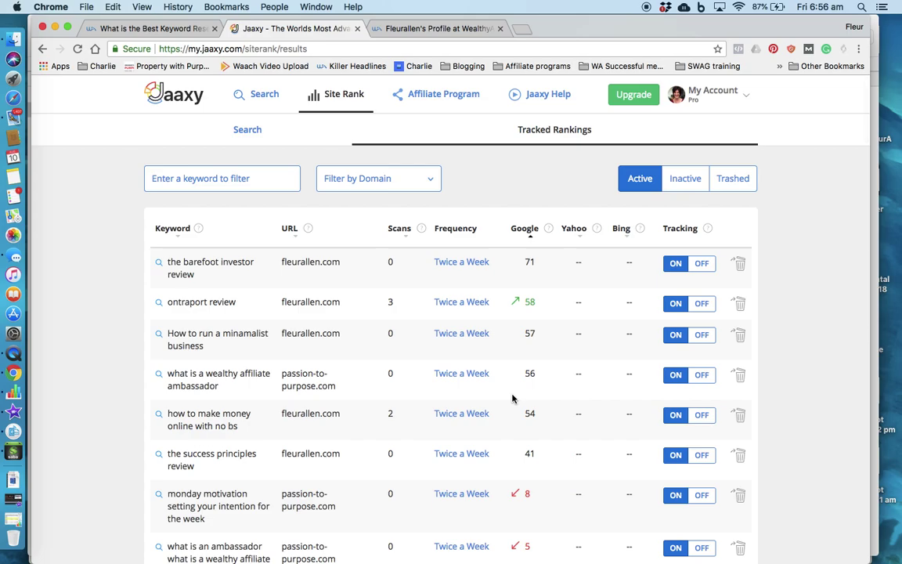
scroll(513, 399, down, 2)
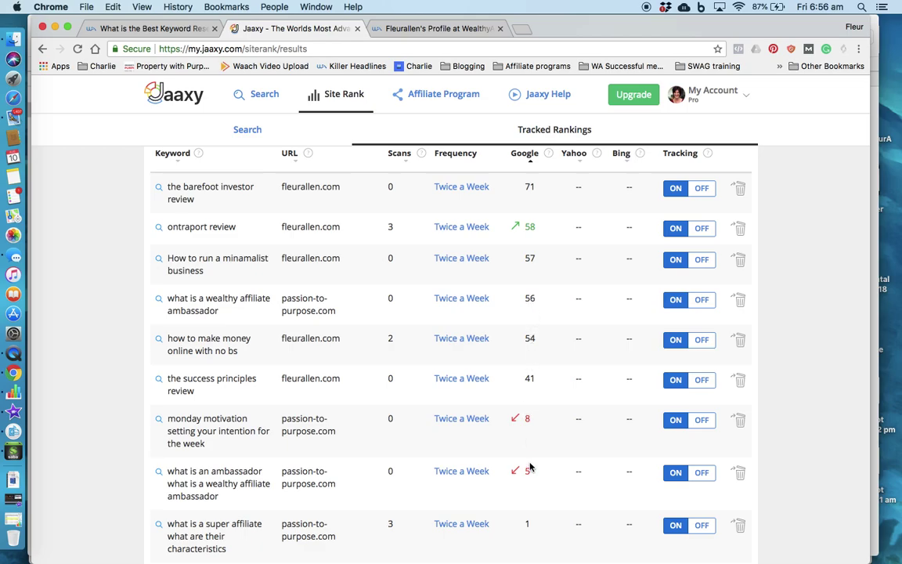
scroll(528, 518, down, 1)
scroll(529, 518, down, 1)
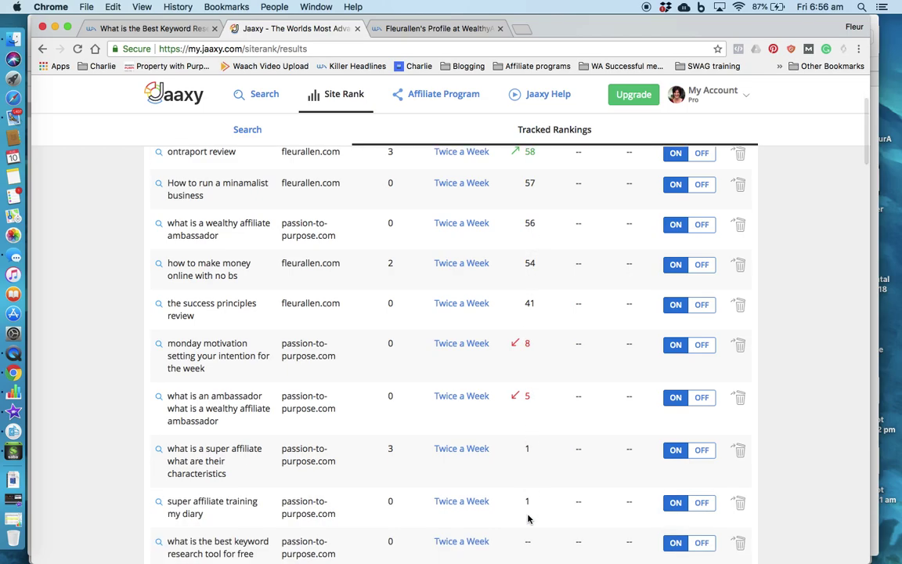
scroll(528, 519, up, 5)
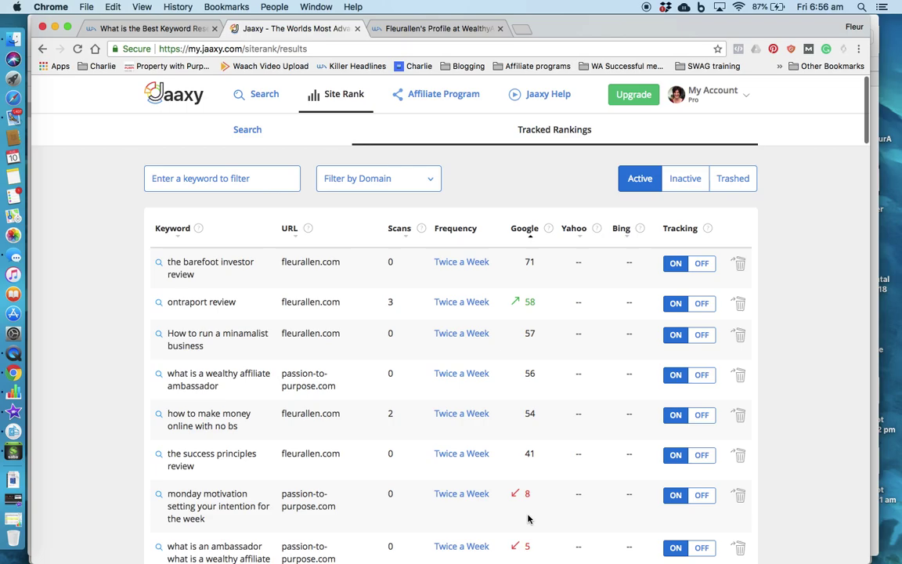
Sort the tracked keywords in descending order, first by Yahoo position and finally by Bing position
click(577, 232)
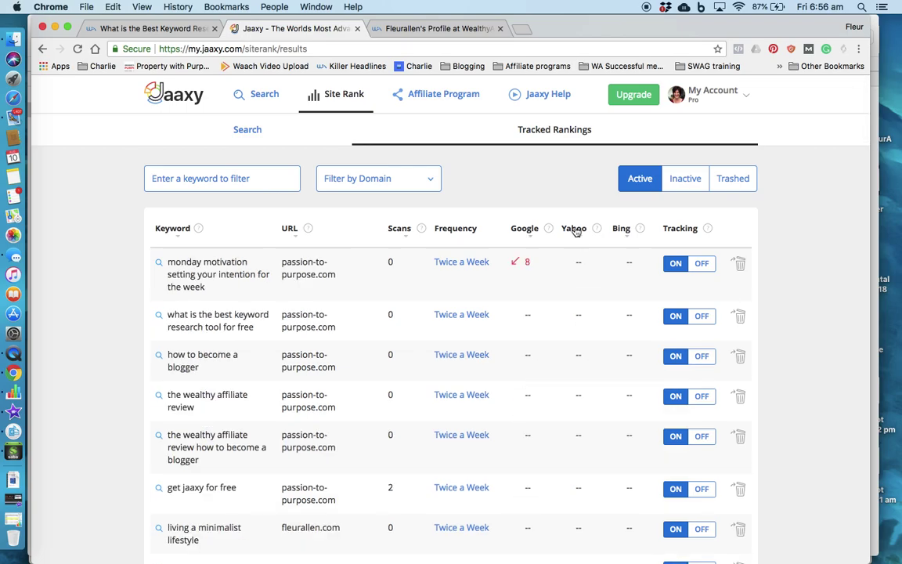
click(576, 232)
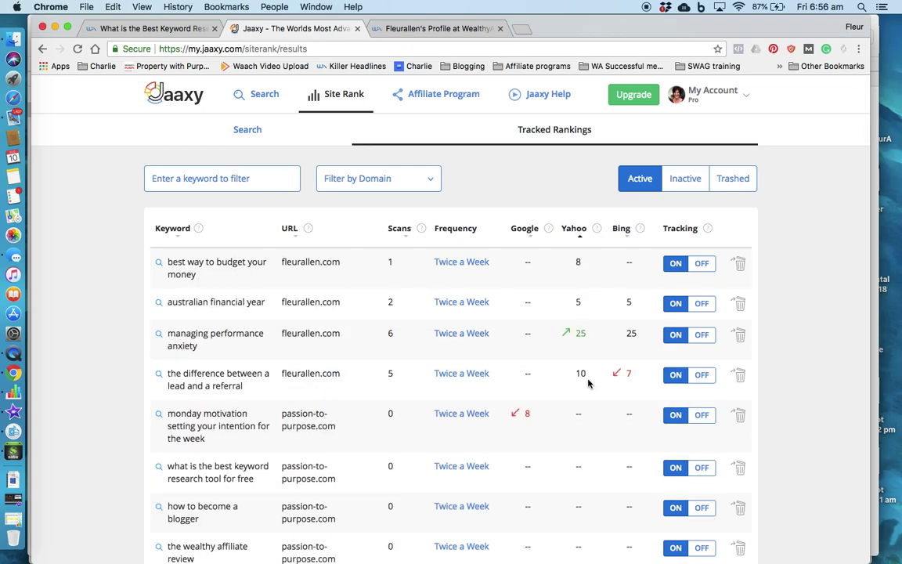
click(618, 228)
click(619, 230)
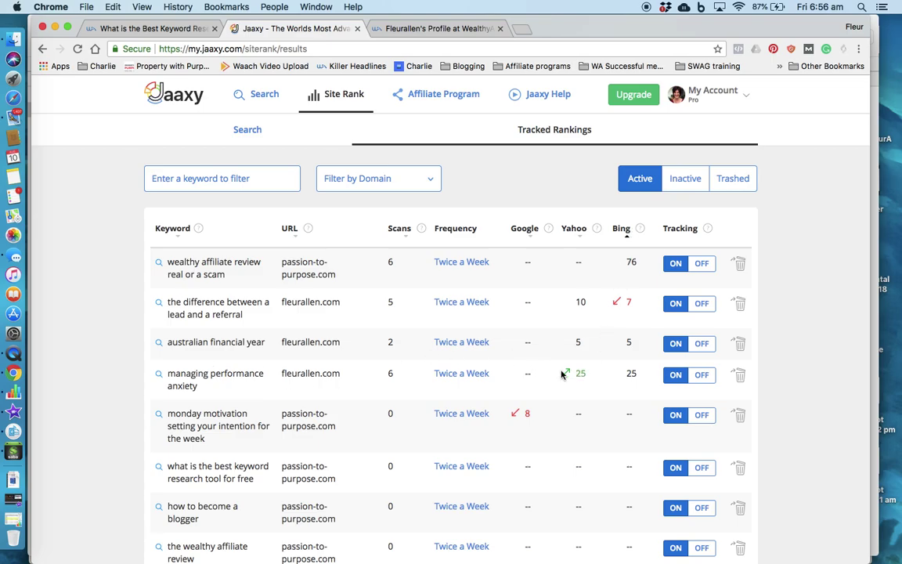
Open the rank details of "managing performance anxiety" and examine its Bing and Yahoo listings
click(159, 377)
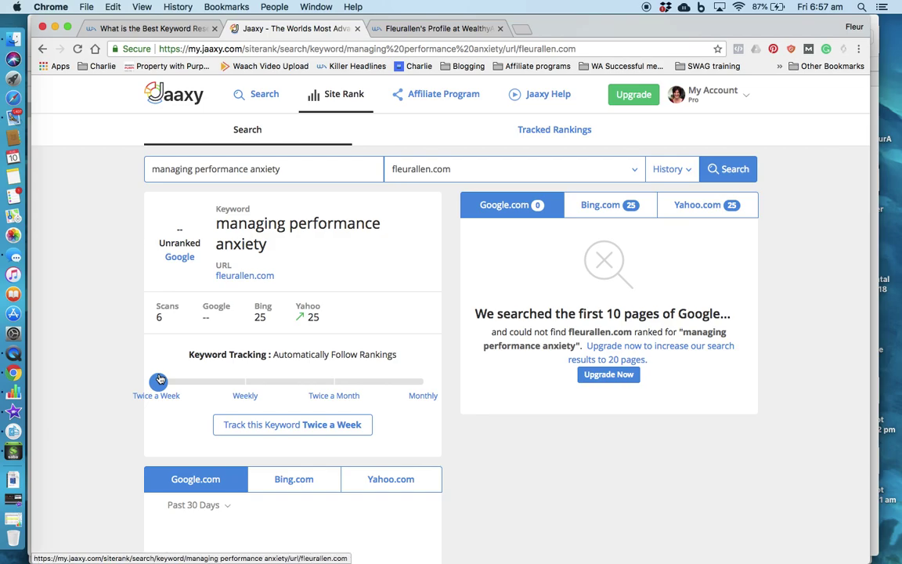
click(601, 207)
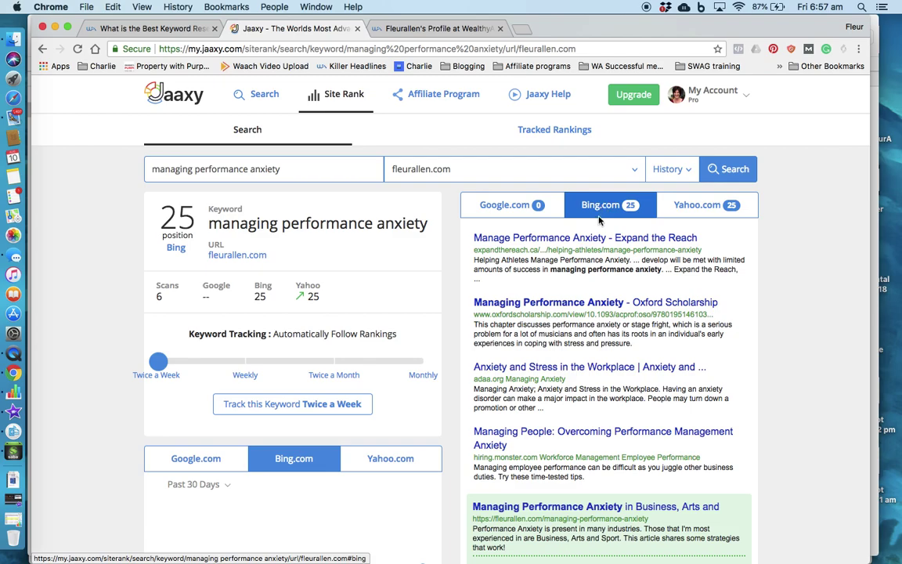
scroll(595, 269, down, 2)
scroll(595, 268, down, 3)
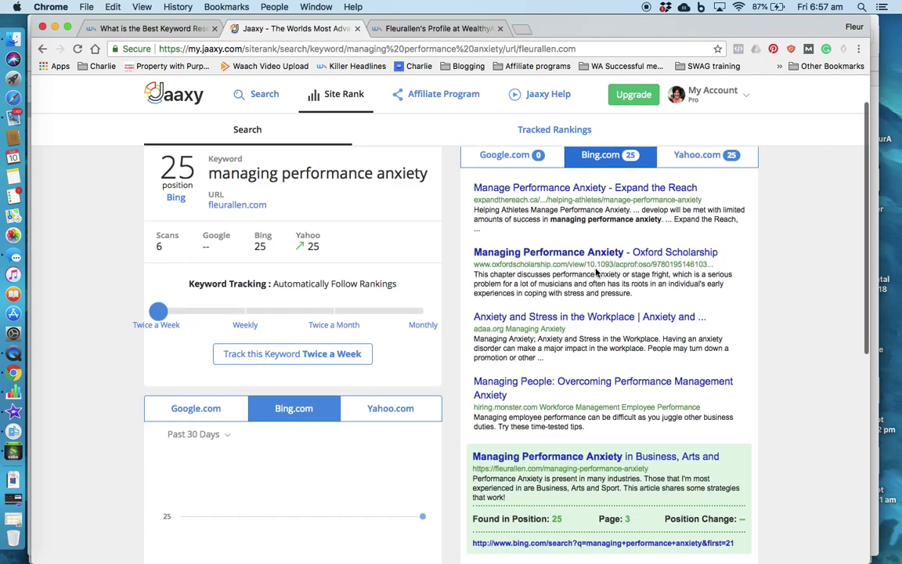
scroll(595, 270, up, 4)
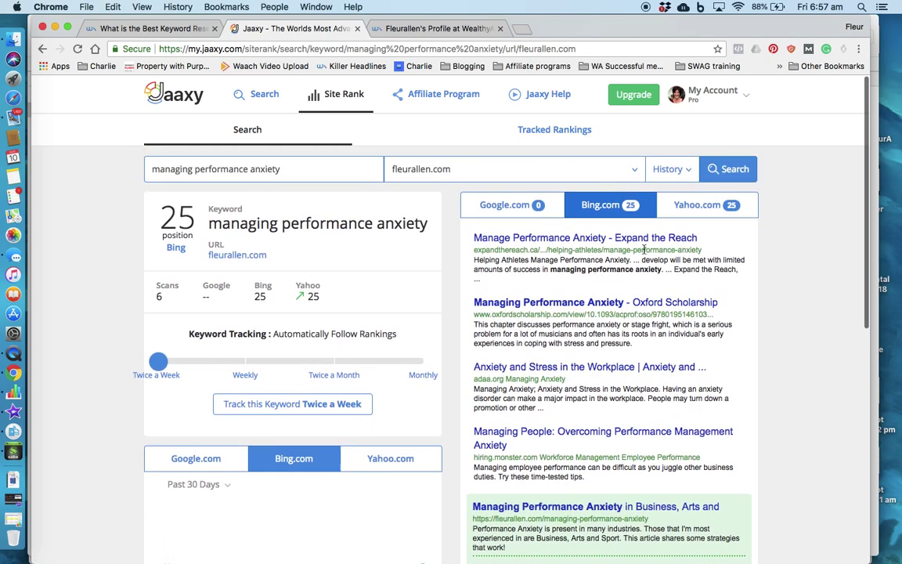
click(685, 211)
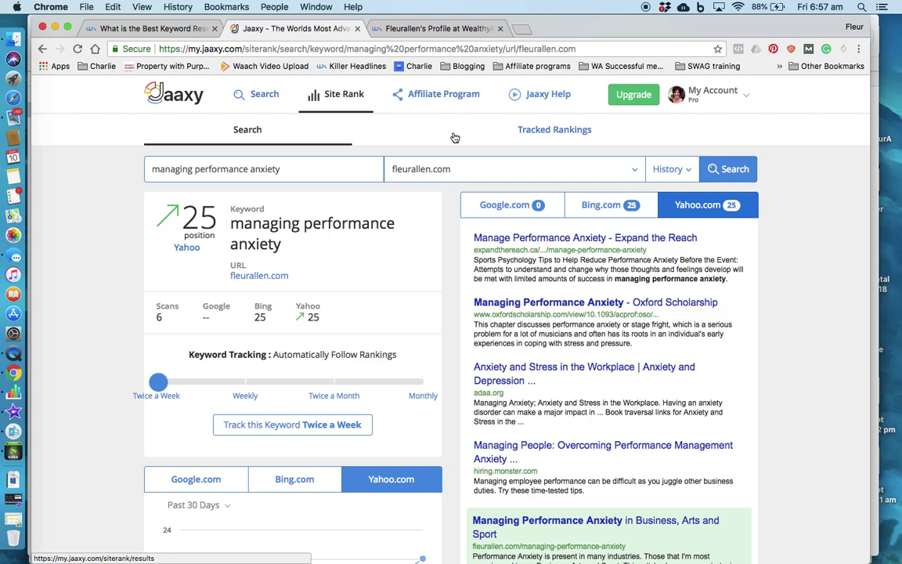
Rerun the Site Rank search for "managing performance anxiety" with the domain already entered and track this keyword twice a week
click(544, 131)
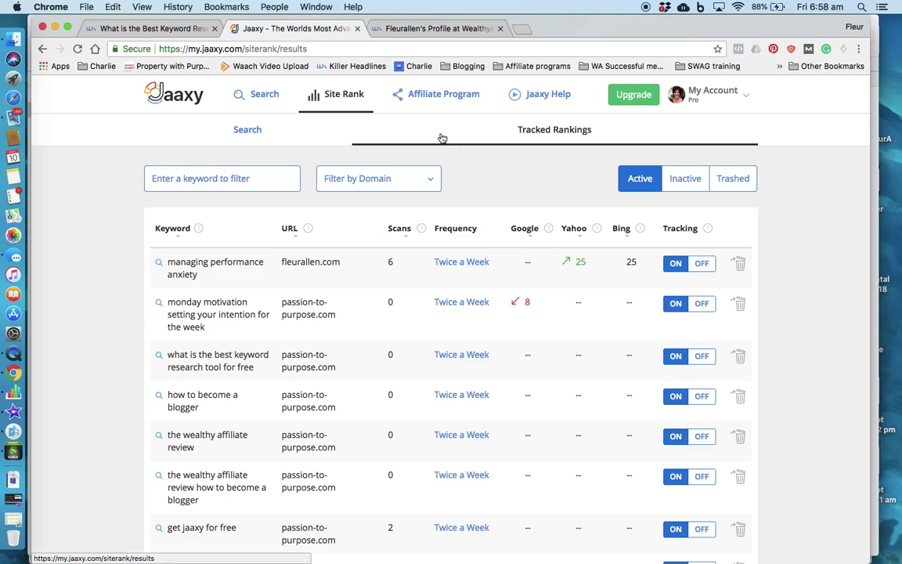
click(247, 132)
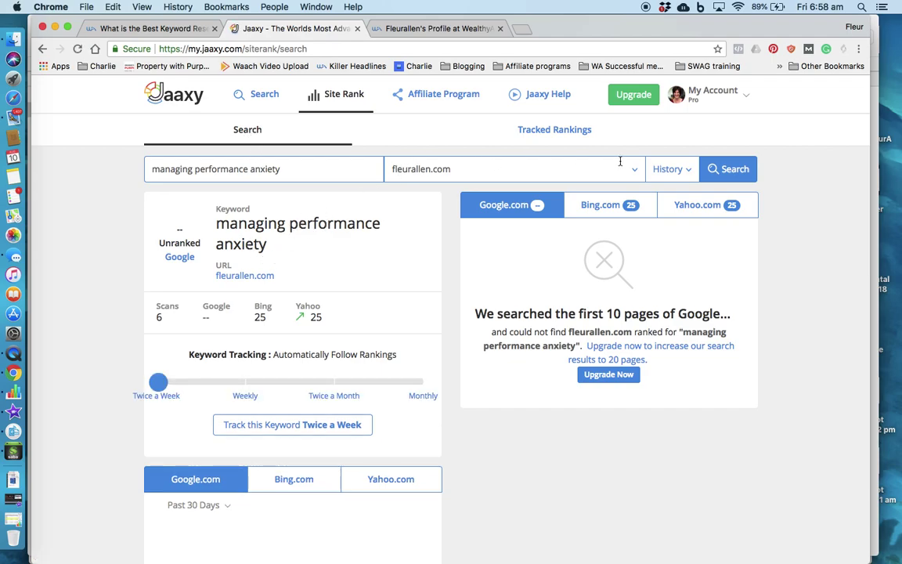
click(741, 172)
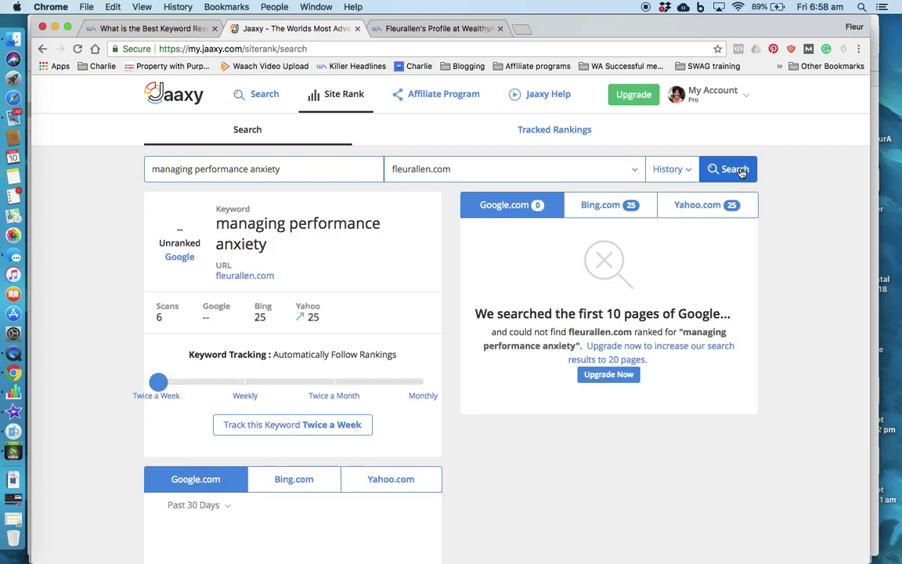
click(255, 427)
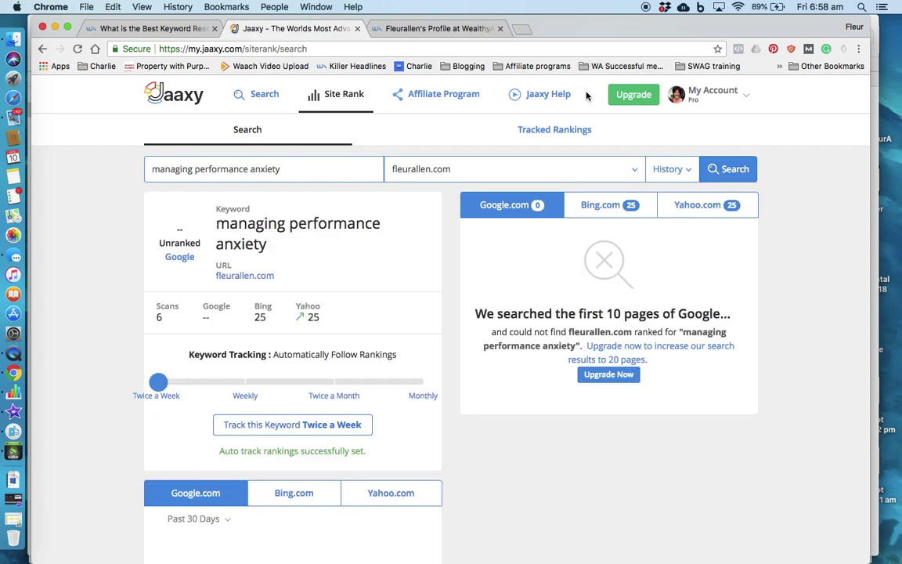
Return to the tracked rankings and compare positions by sorting them in descending order by Google, by Yahoo and by Google again
click(554, 131)
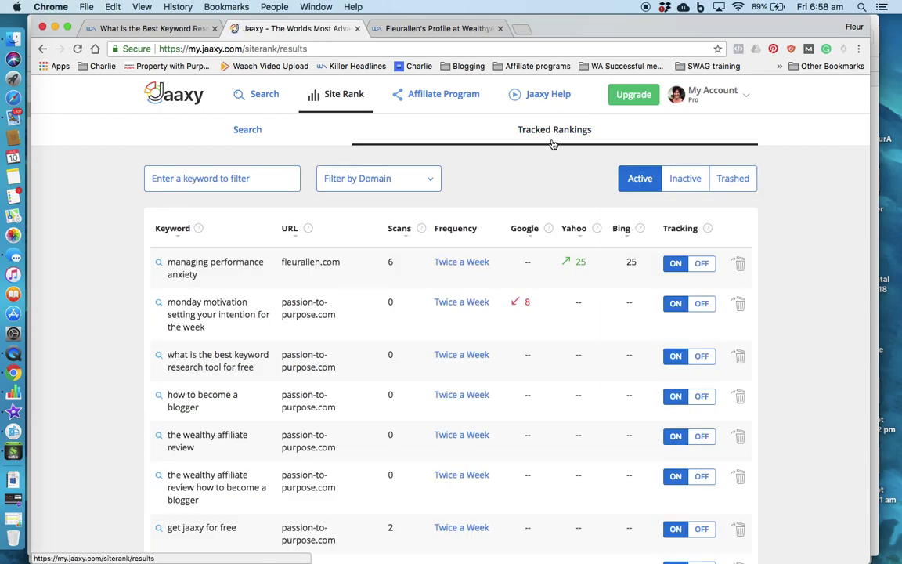
click(526, 229)
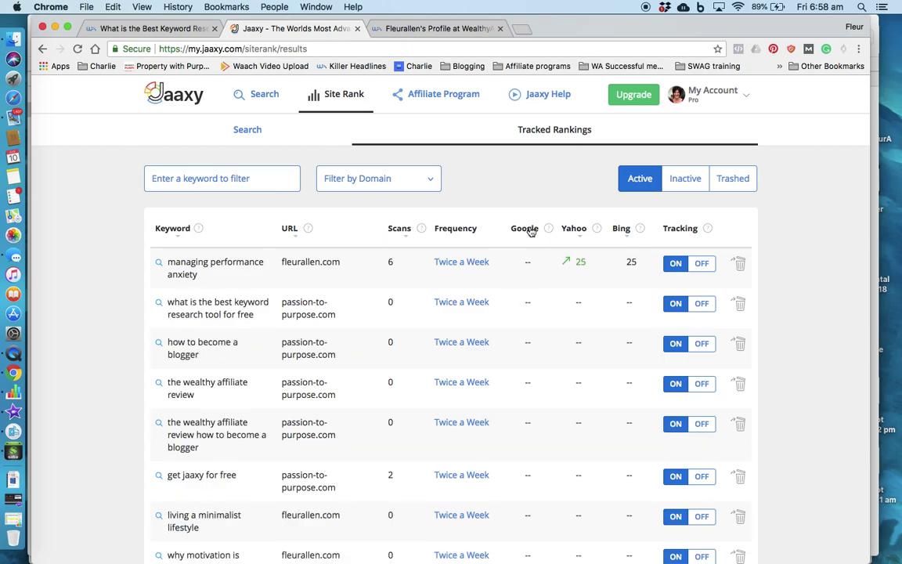
click(526, 228)
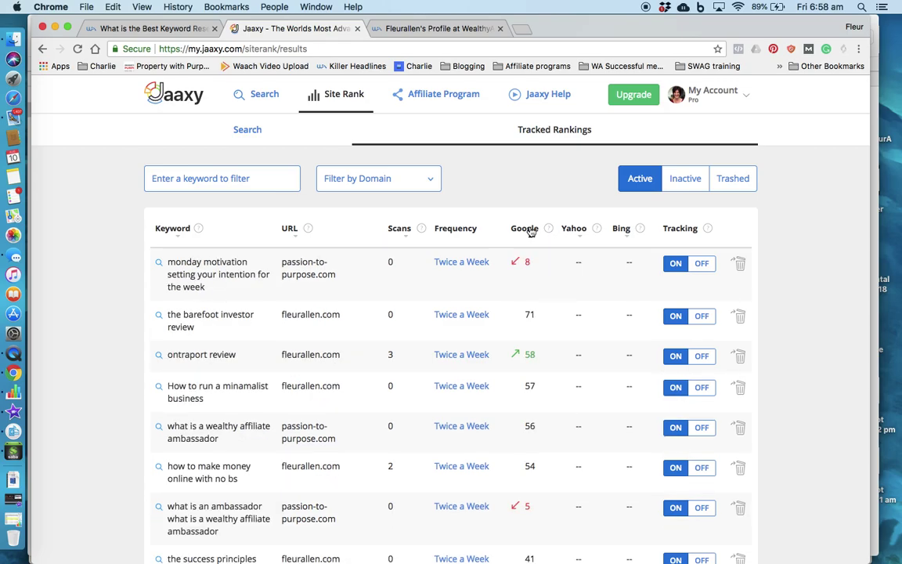
click(574, 230)
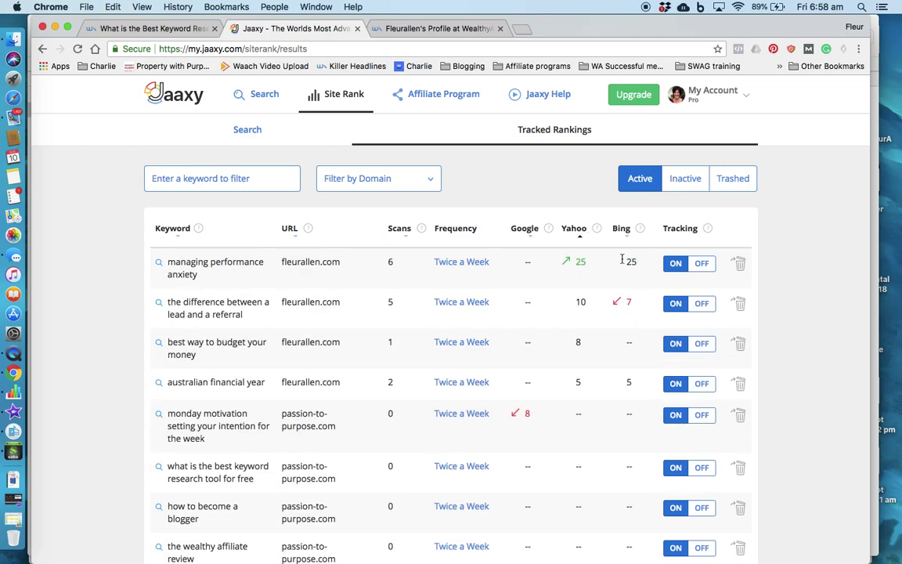
click(526, 229)
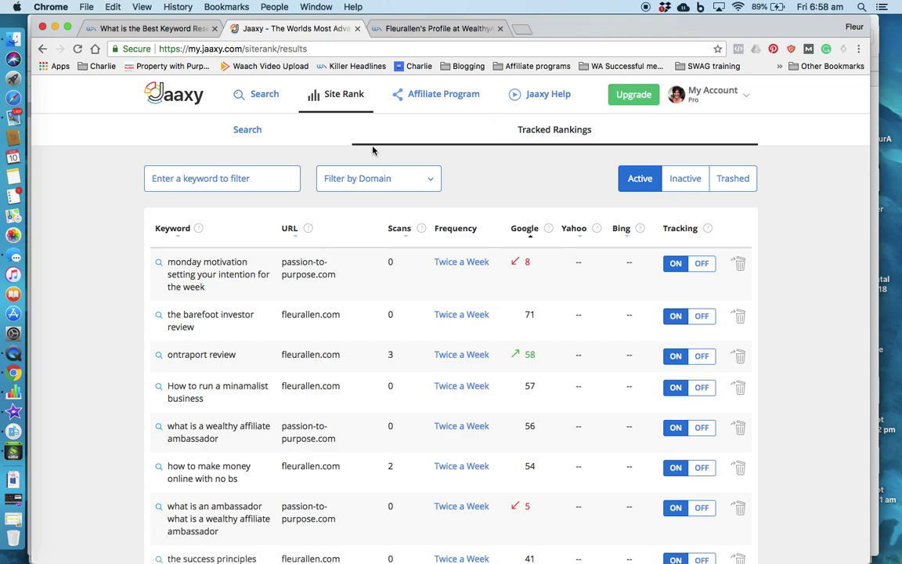
Return to the keyword search page with the "make money online" results
click(267, 97)
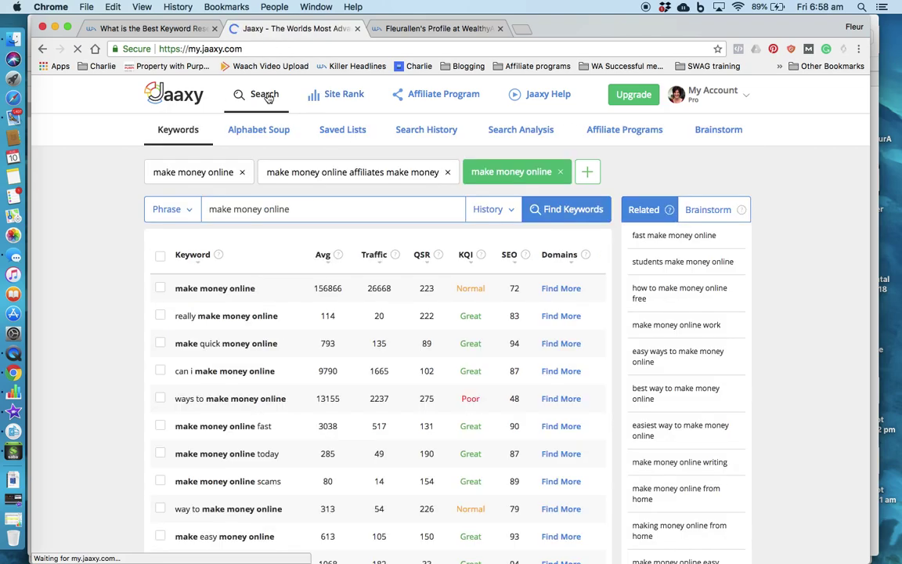